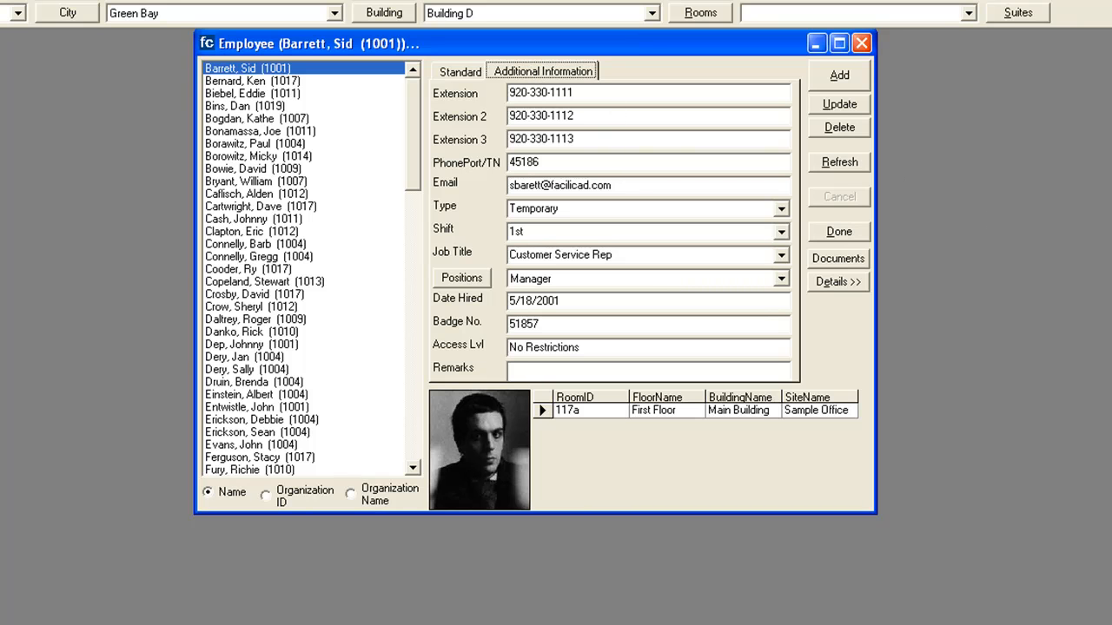
Close the employee record and open the employee detail records of move request 3 in faciliCad Move Manager
key("alt+F4")
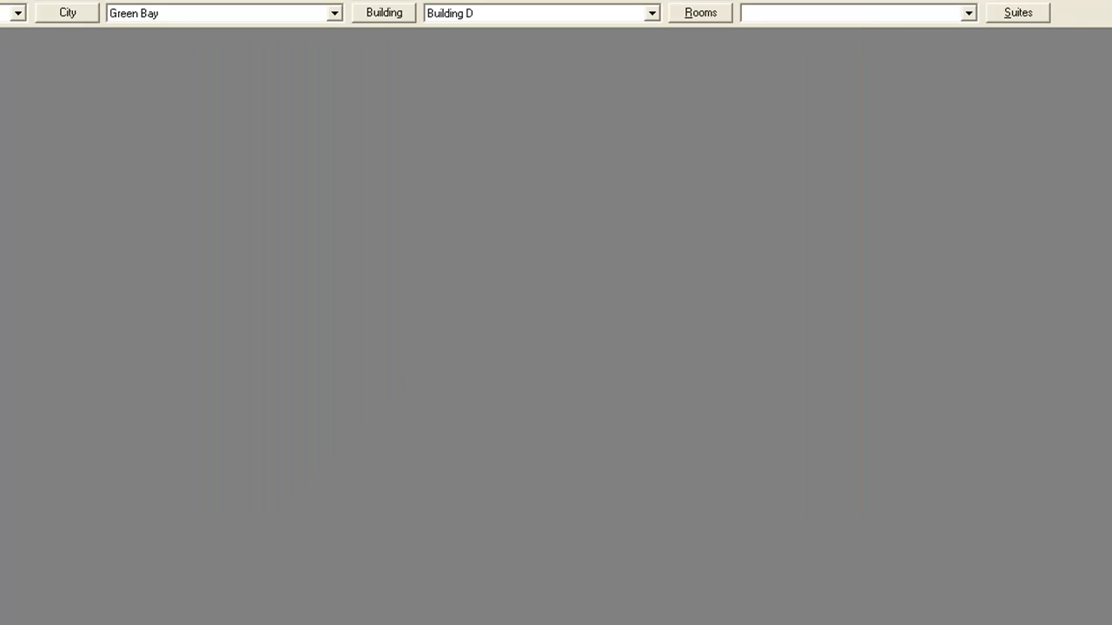
left_click(186, 89)
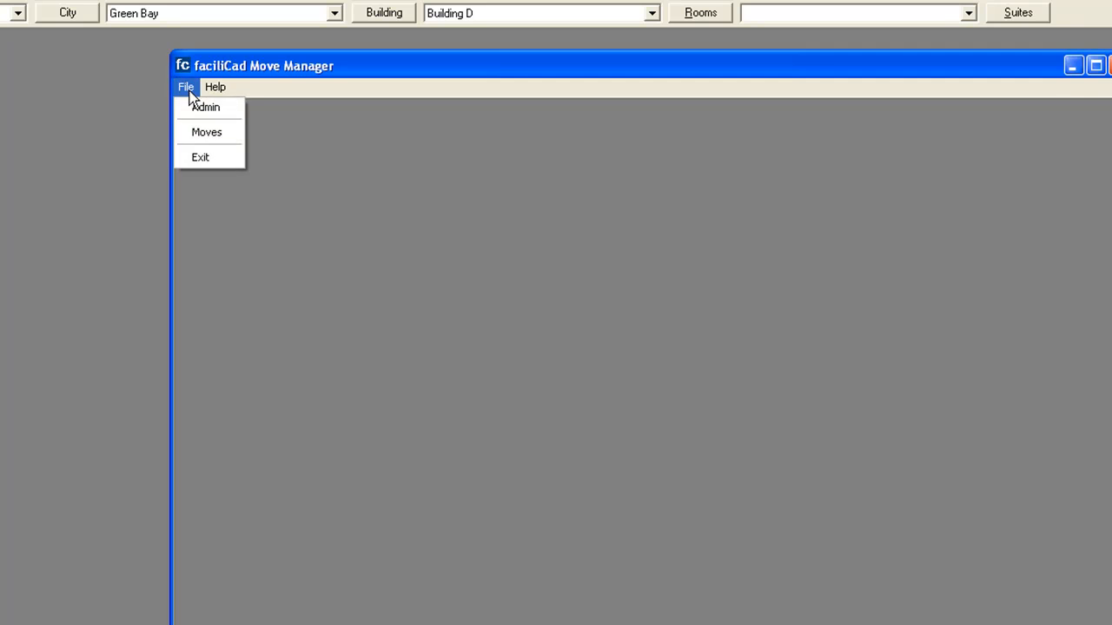
left_click(206, 135)
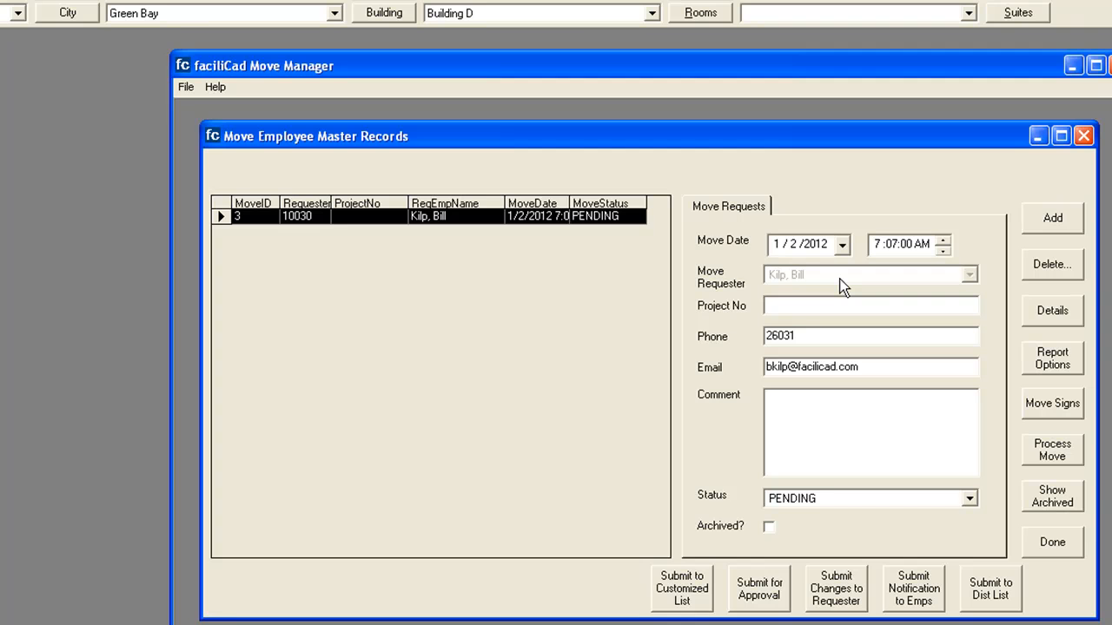
left_click(1053, 311)
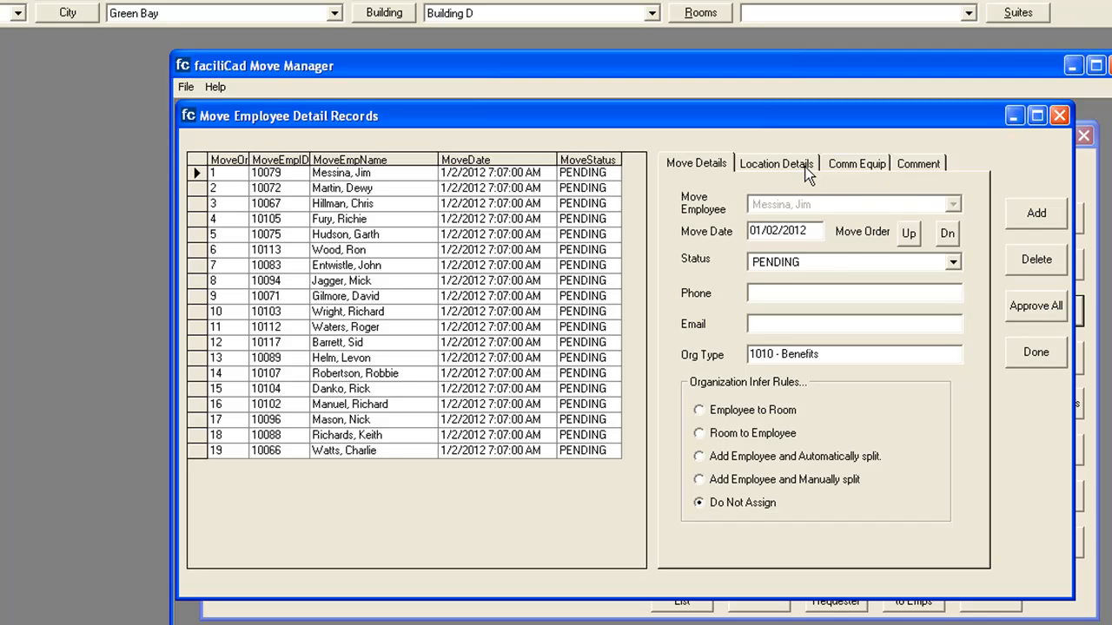
Review the first employee's location, communication equipment, comment and move details, and close the detail records
left_click(800, 168)
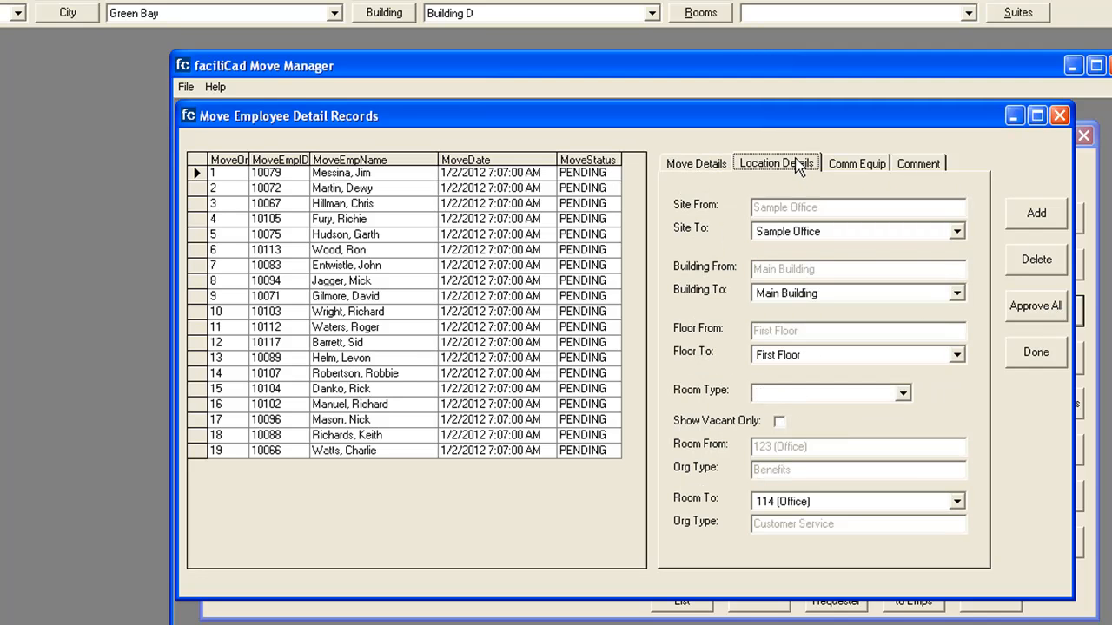
left_click(855, 168)
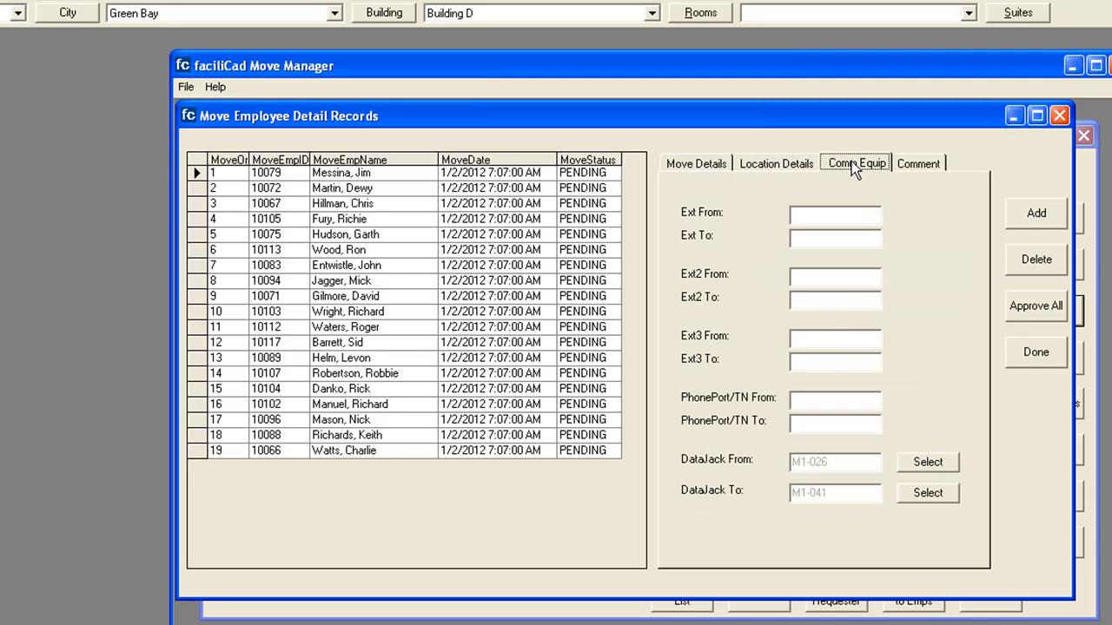
left_click(910, 169)
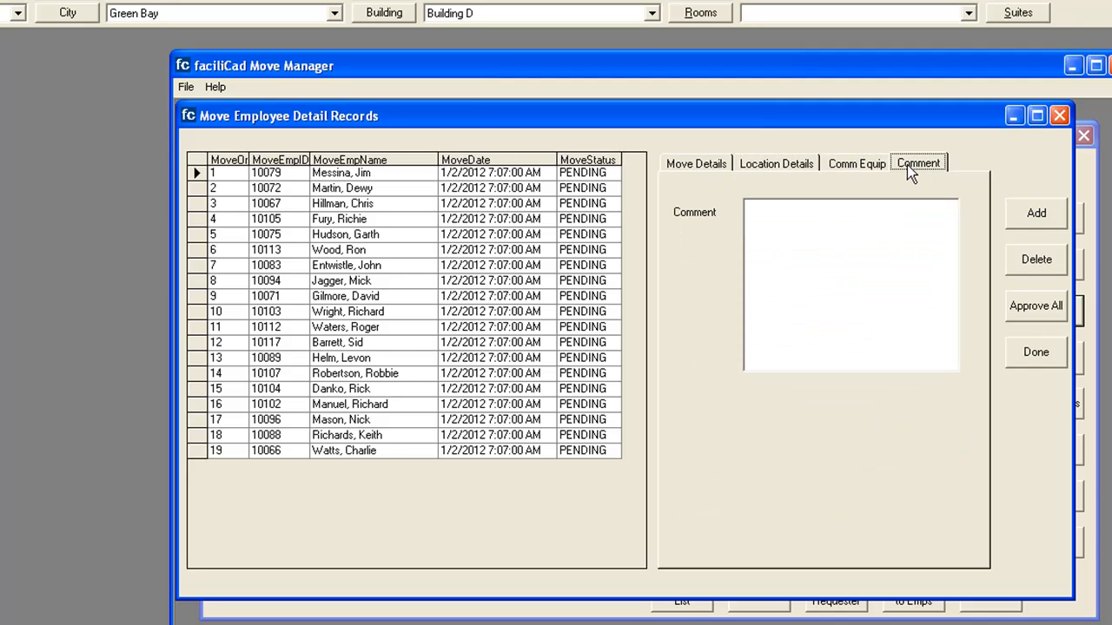
left_click(707, 170)
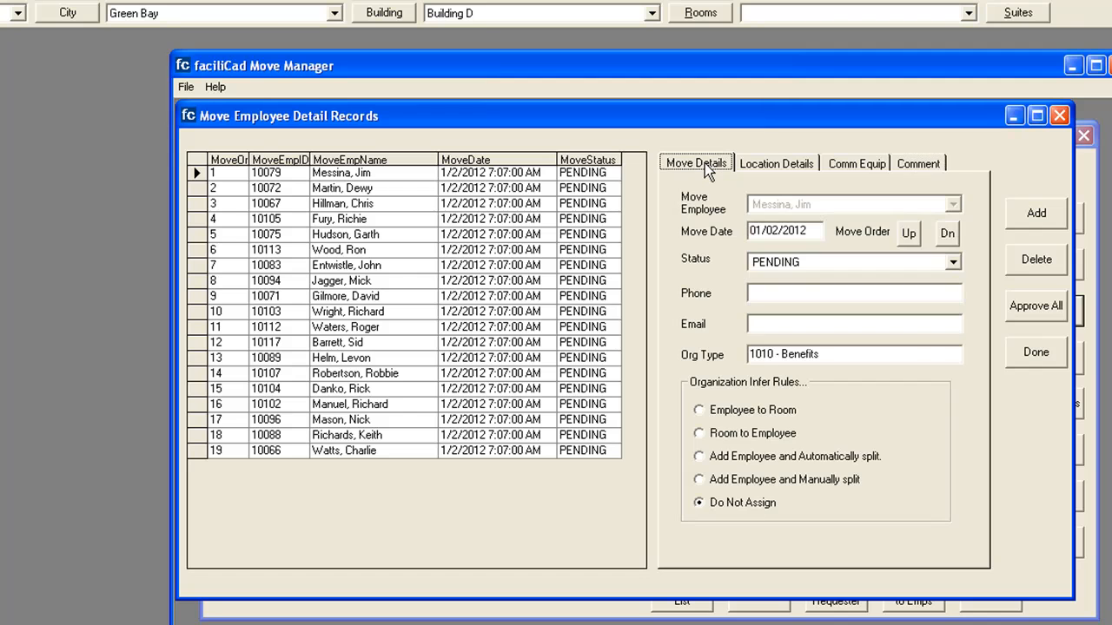
left_click(1037, 353)
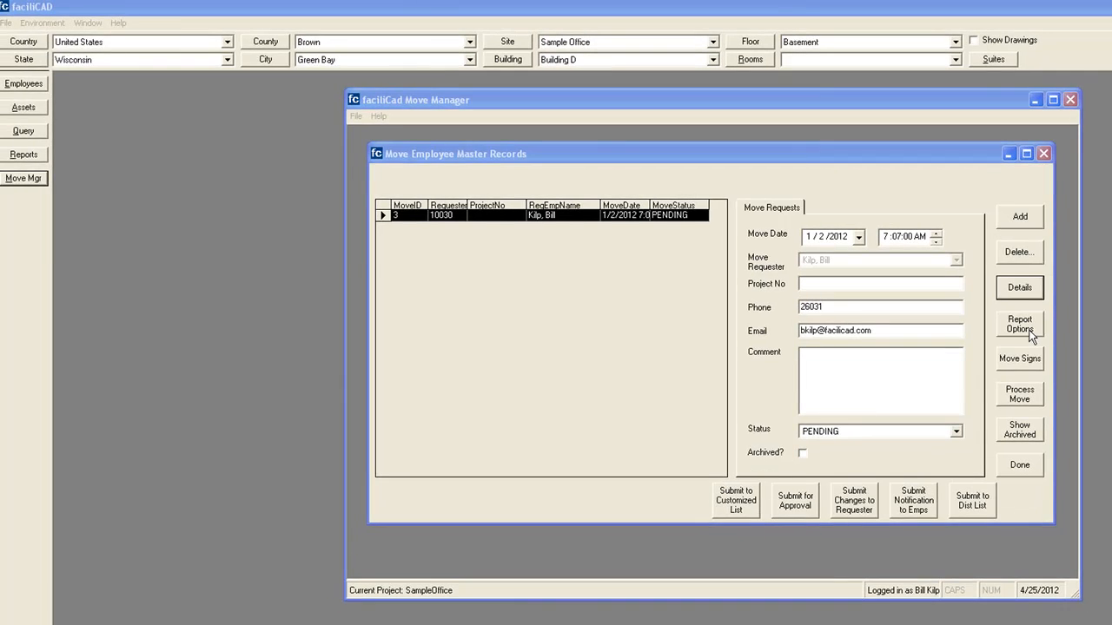
Preview the move request 3 report on screen, sorted by move order, and close the preview
left_click(1020, 324)
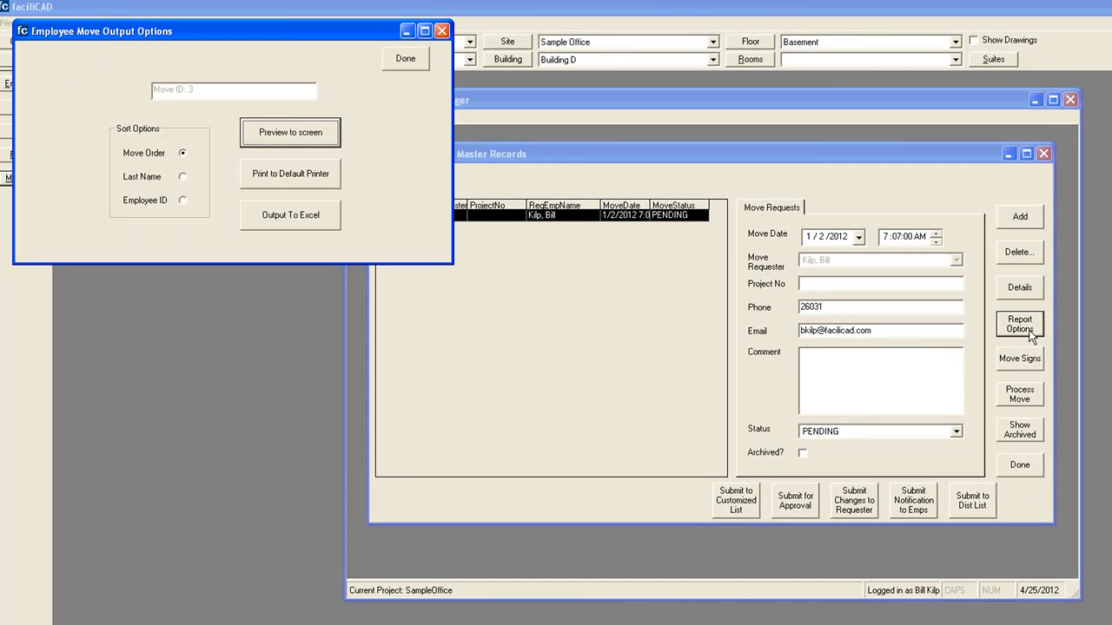
left_click(287, 133)
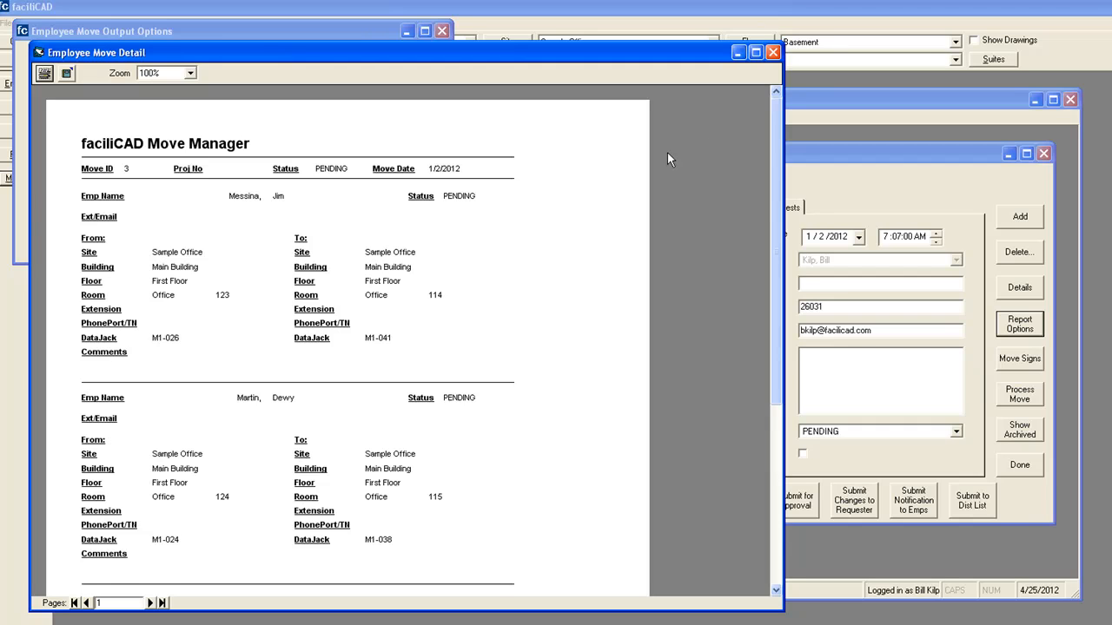
left_click(773, 53)
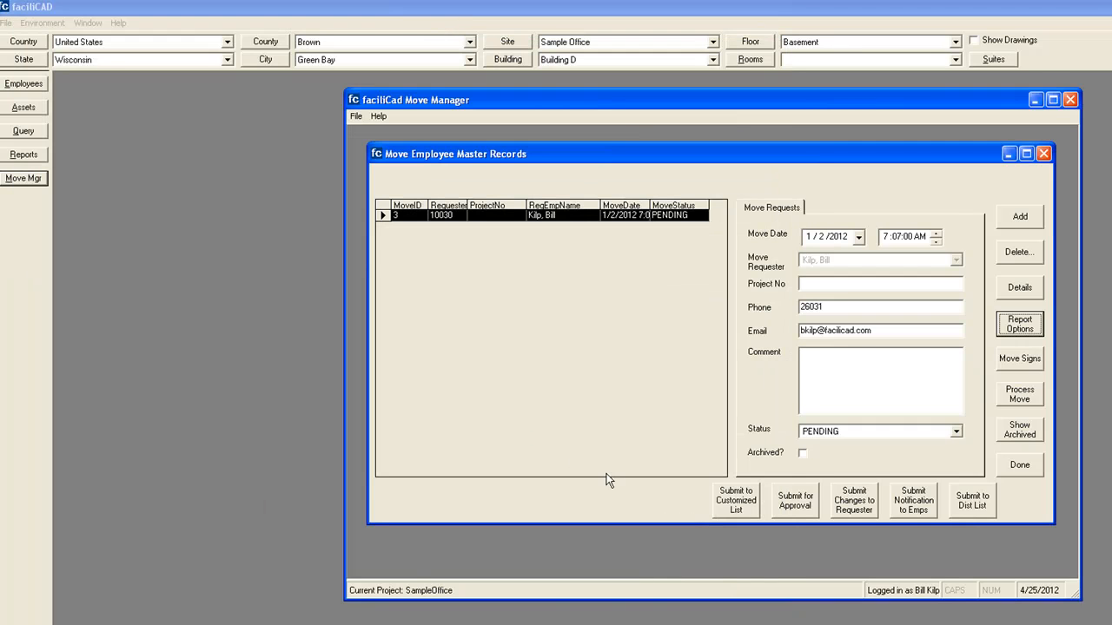
Submit move request 3 for approval with the default email comment and the report sorted by move order
left_click(796, 508)
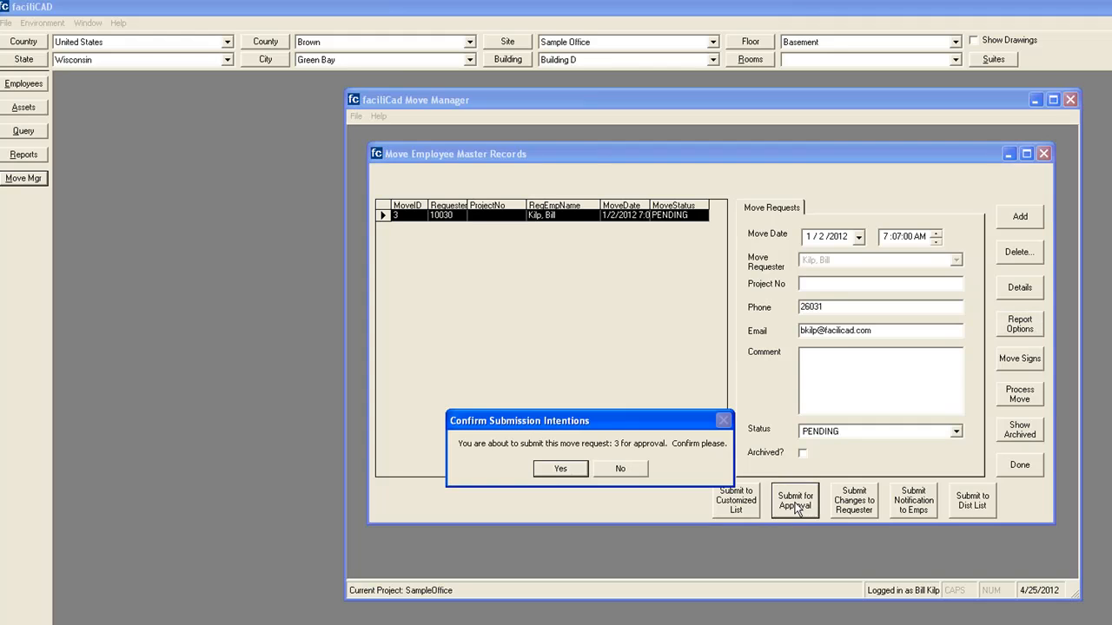
left_click(610, 470)
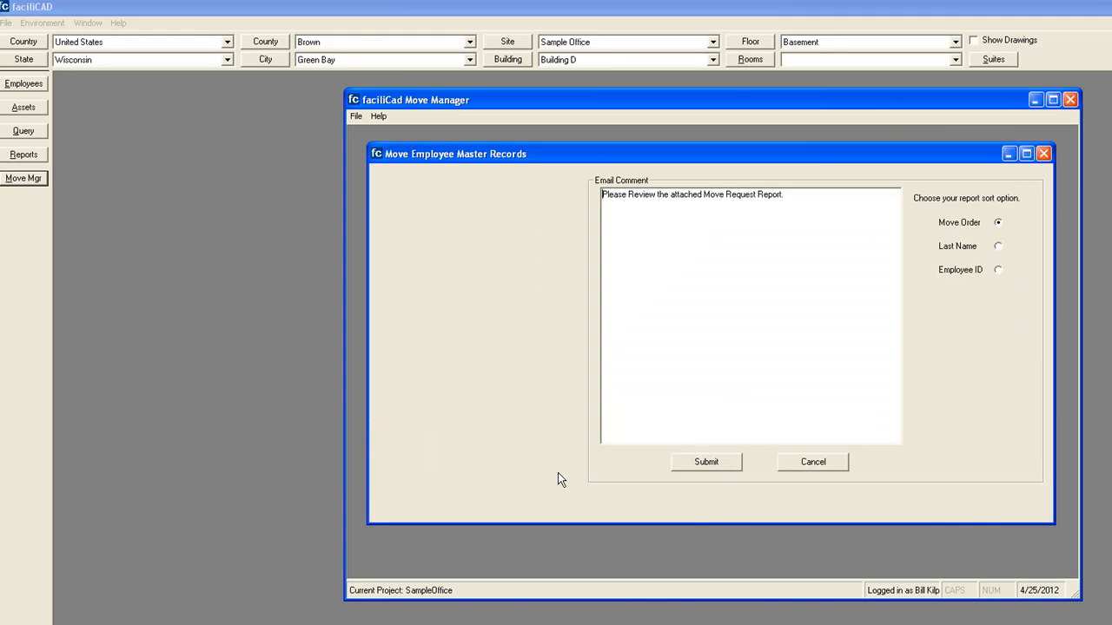
left_click(710, 462)
key("Return")
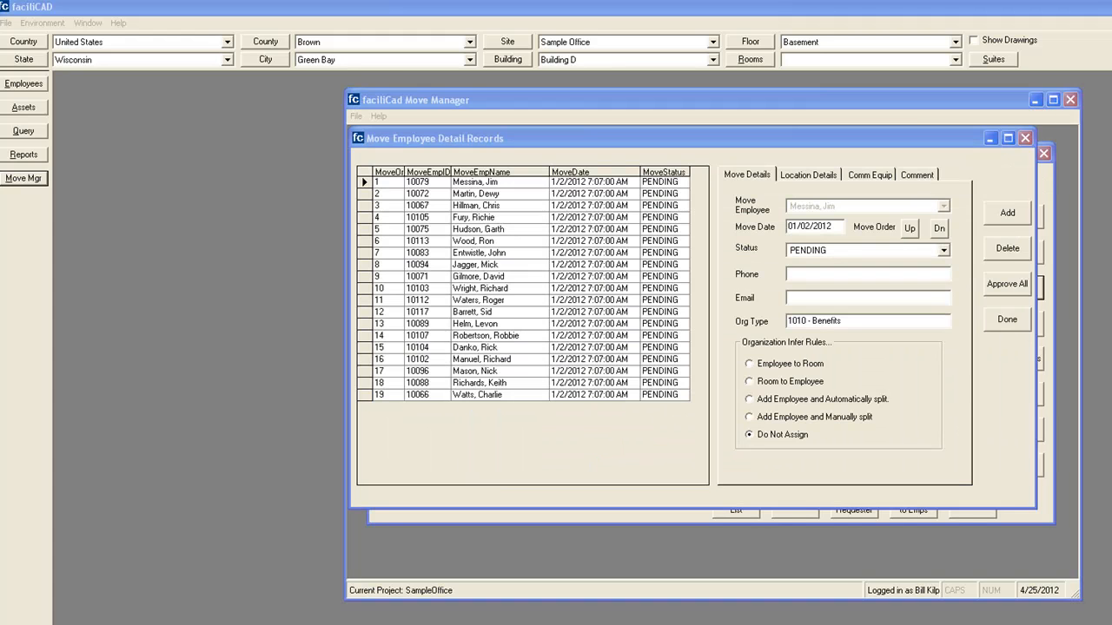
Approve all employee moves in move request 3 with the Employee to Room organization rule and close the detail records
left_click(1007, 287)
left_click(537, 468)
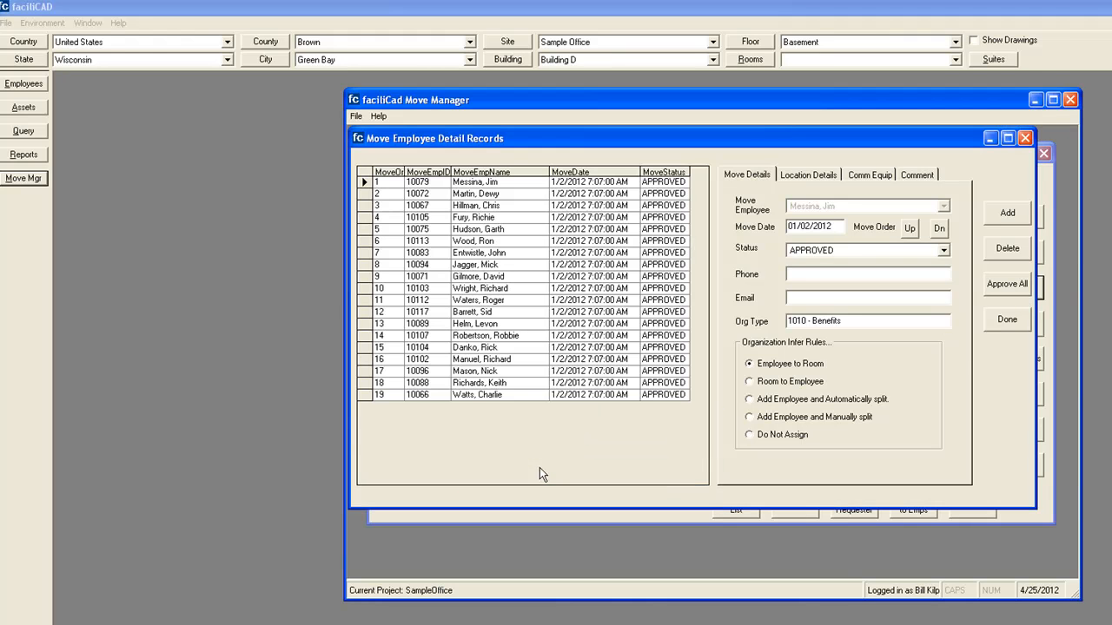
left_click(1006, 323)
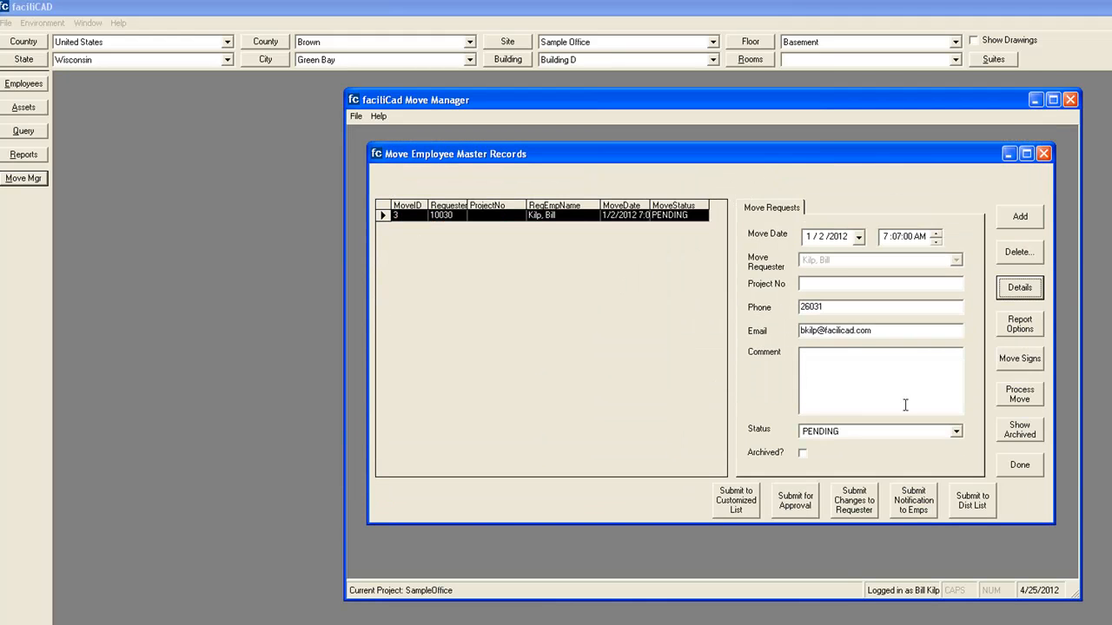
Set the status of move request 3 to APPROVED and save the master record
left_click(955, 432)
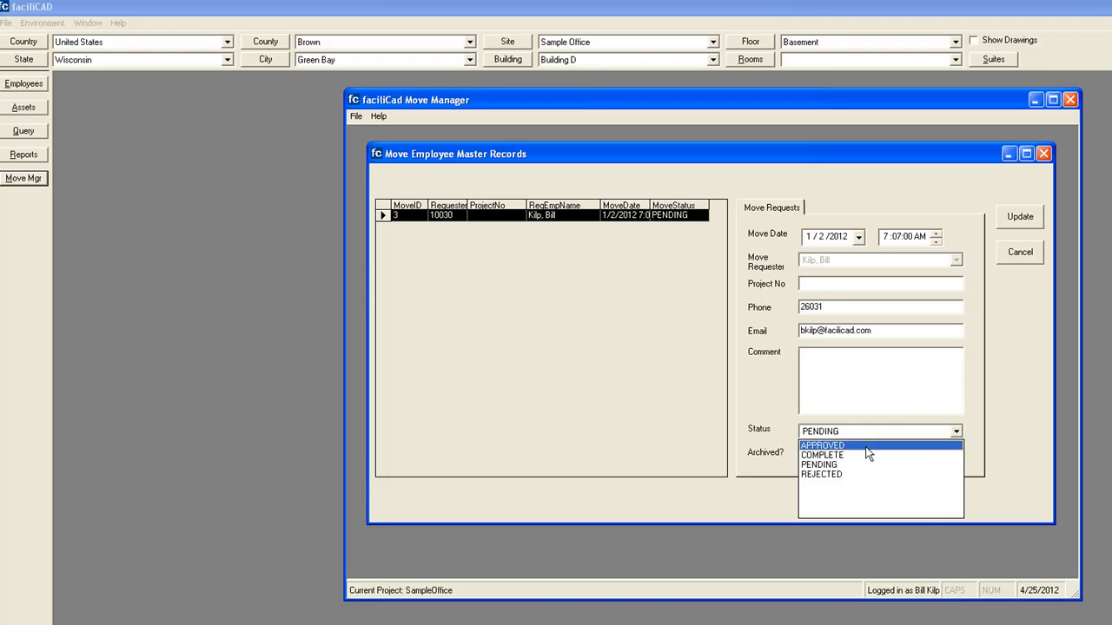
left_click(831, 446)
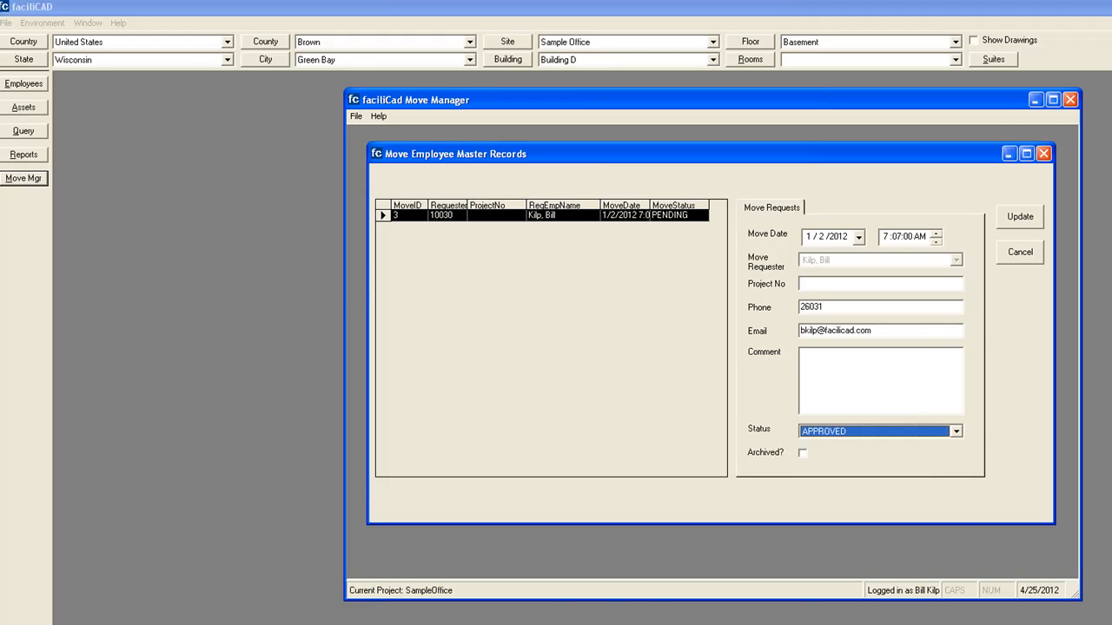
left_click(1019, 217)
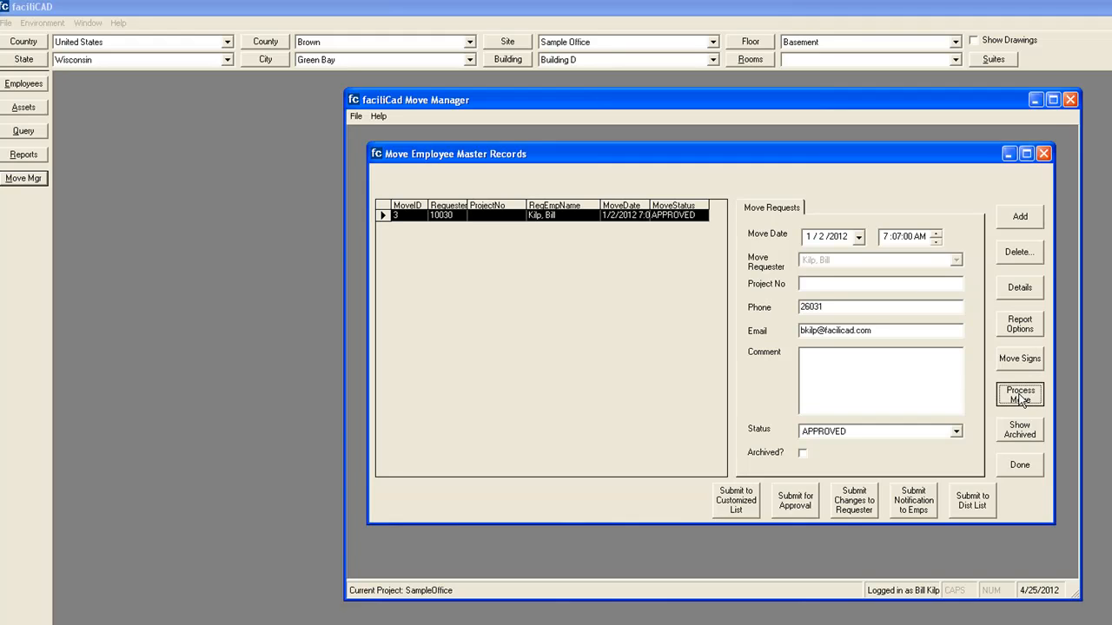
Process the approved move request 3 and confirm the processing
left_click(1020, 397)
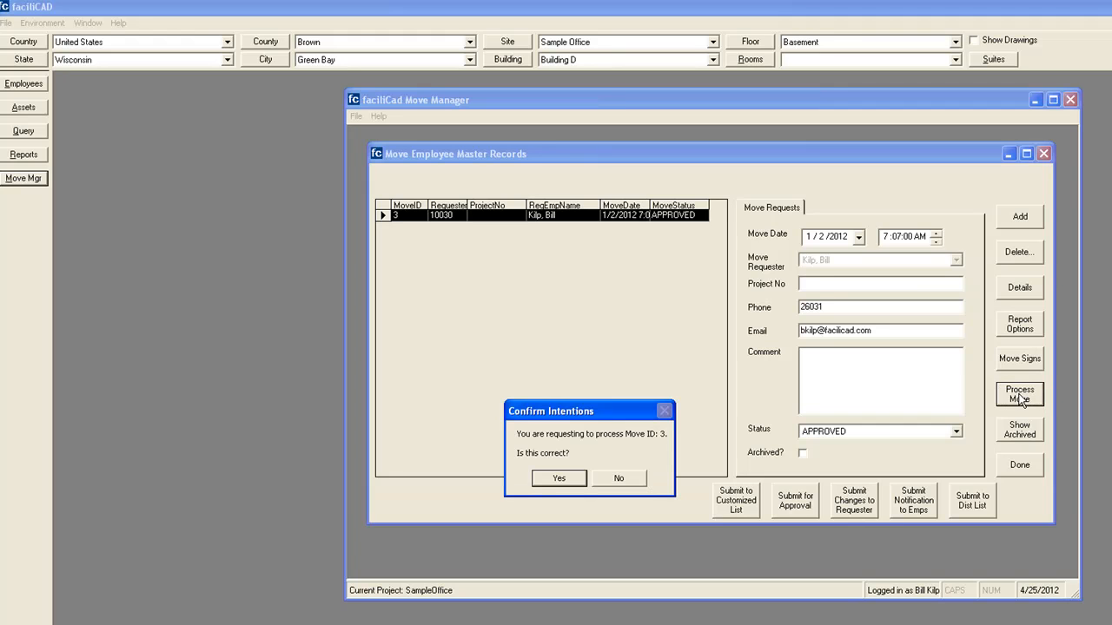
left_click(561, 478)
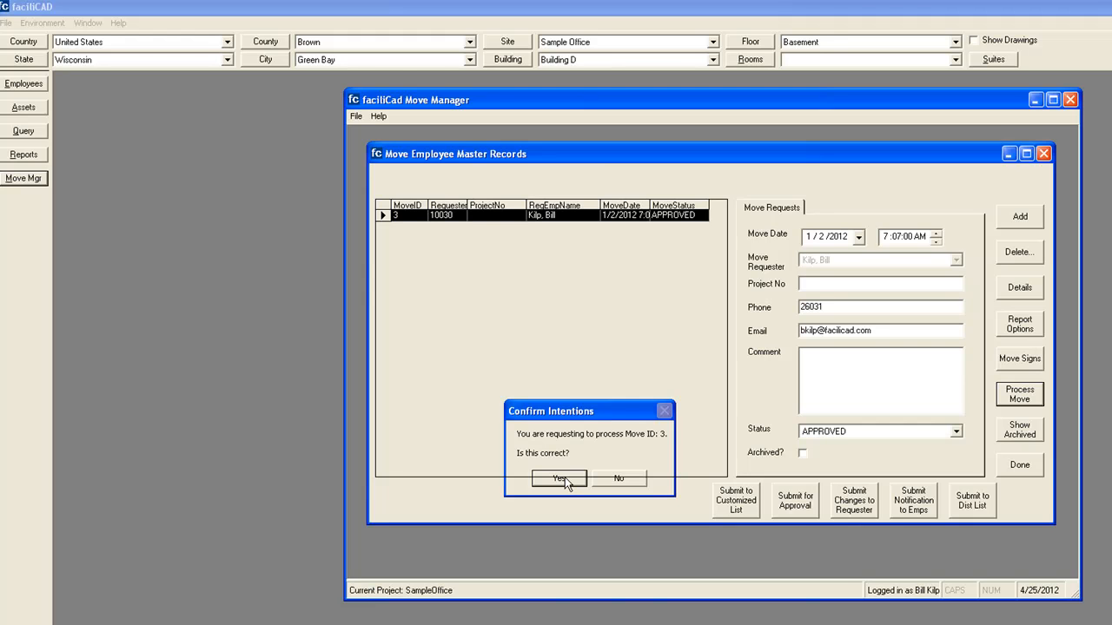
left_click(561, 479)
left_click(595, 471)
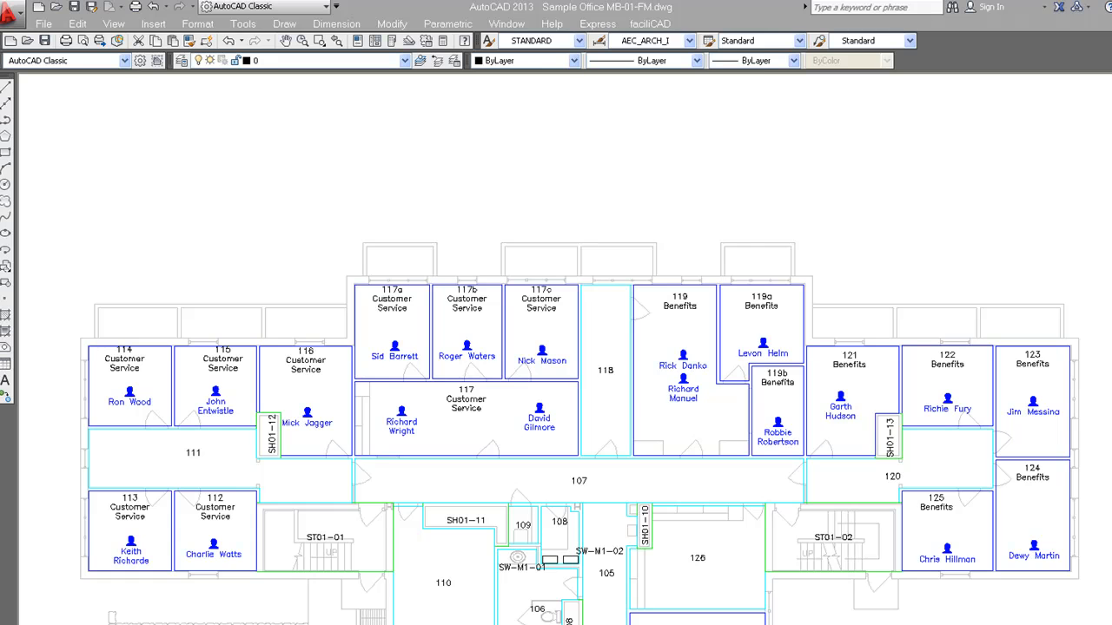
Switch to AutoCAD and update the employees in the Sample Office MB-01-FM.dwg floor plan from the faciliCAD database
left_click(649, 23)
mouse_move(689, 162)
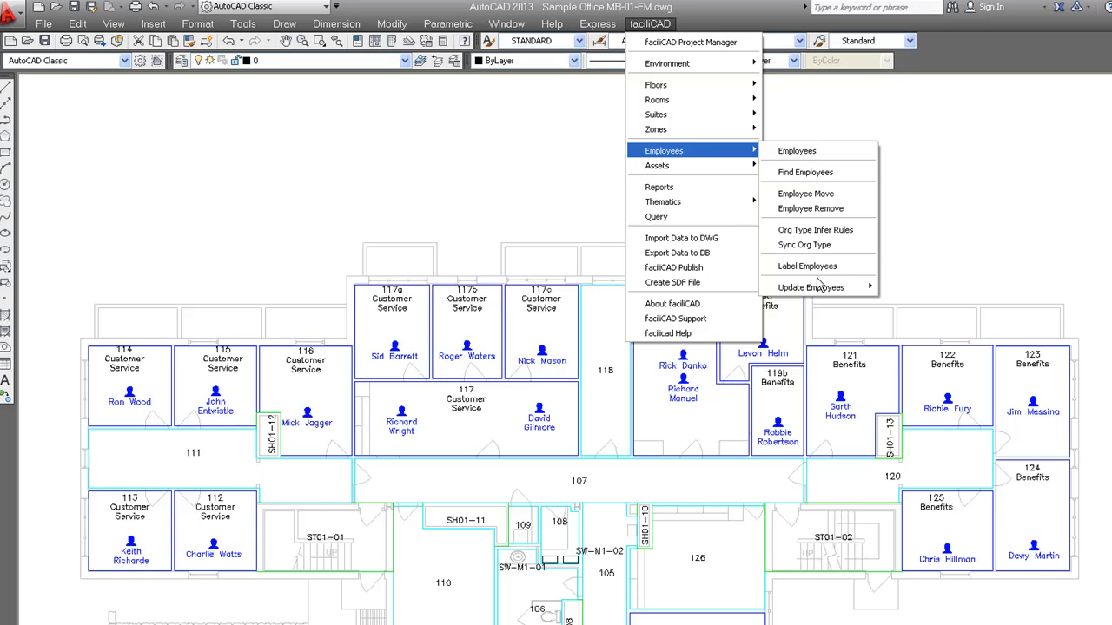
mouse_move(819, 292)
left_click(920, 287)
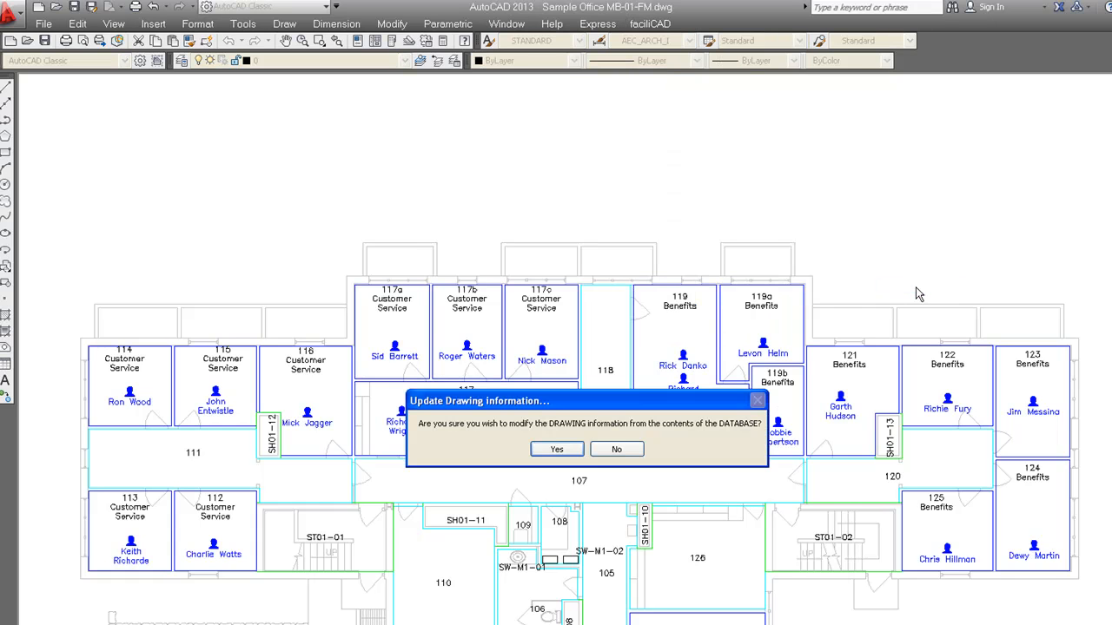
left_click(557, 449)
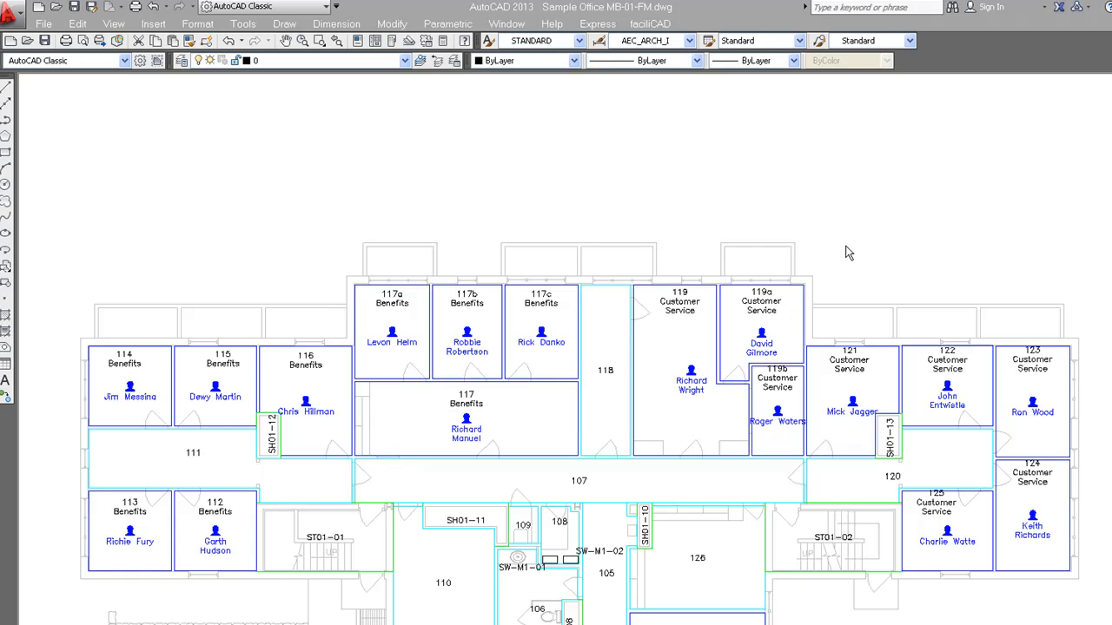
Place the seventh listed employee, from Market Statistics, in the lower part of room 119 and assign that room's boundary
left_click(653, 25)
mouse_move(687, 149)
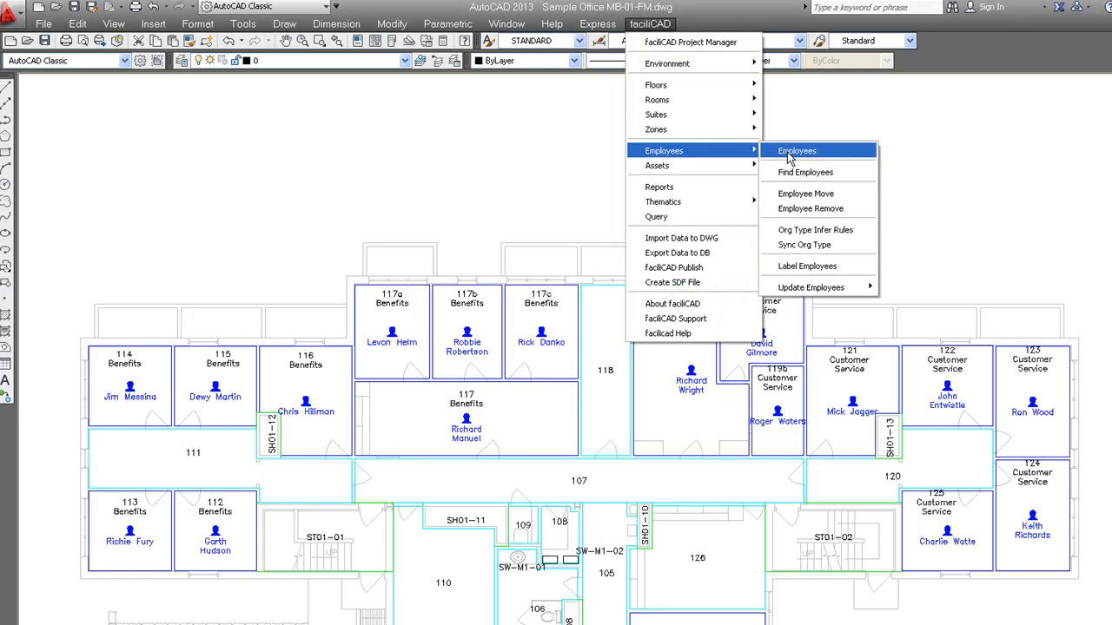
left_click(792, 152)
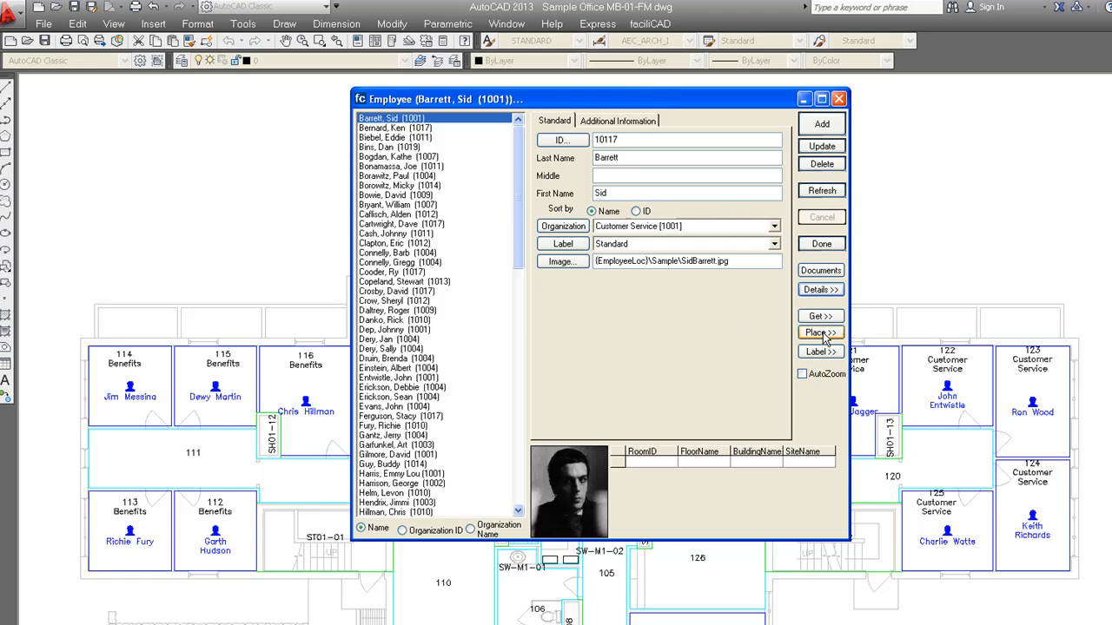
left_click(399, 176)
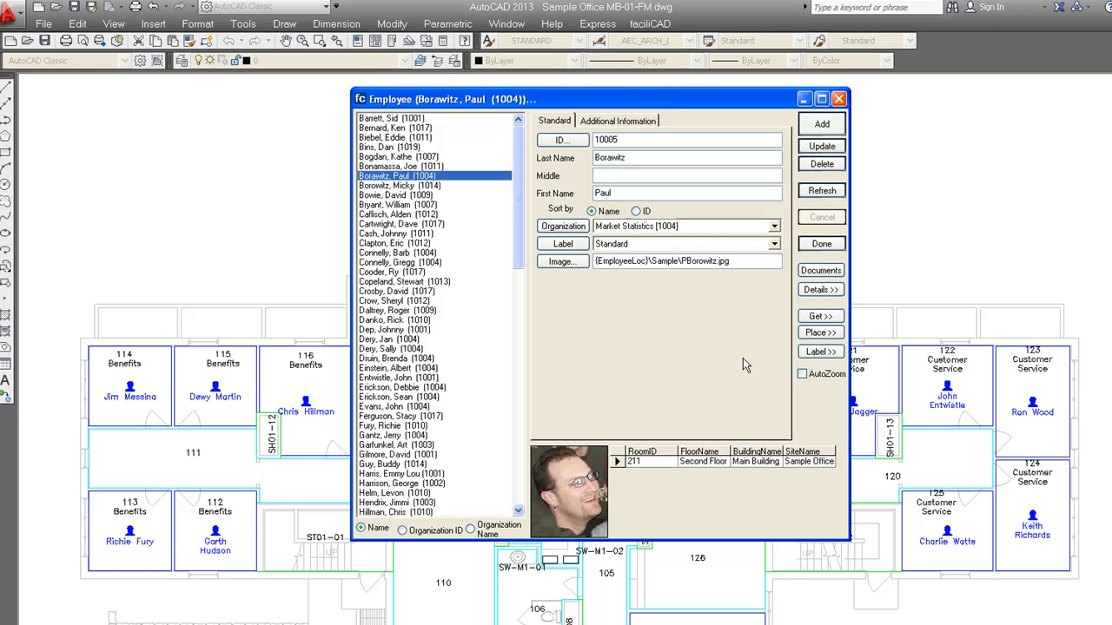
left_click(820, 332)
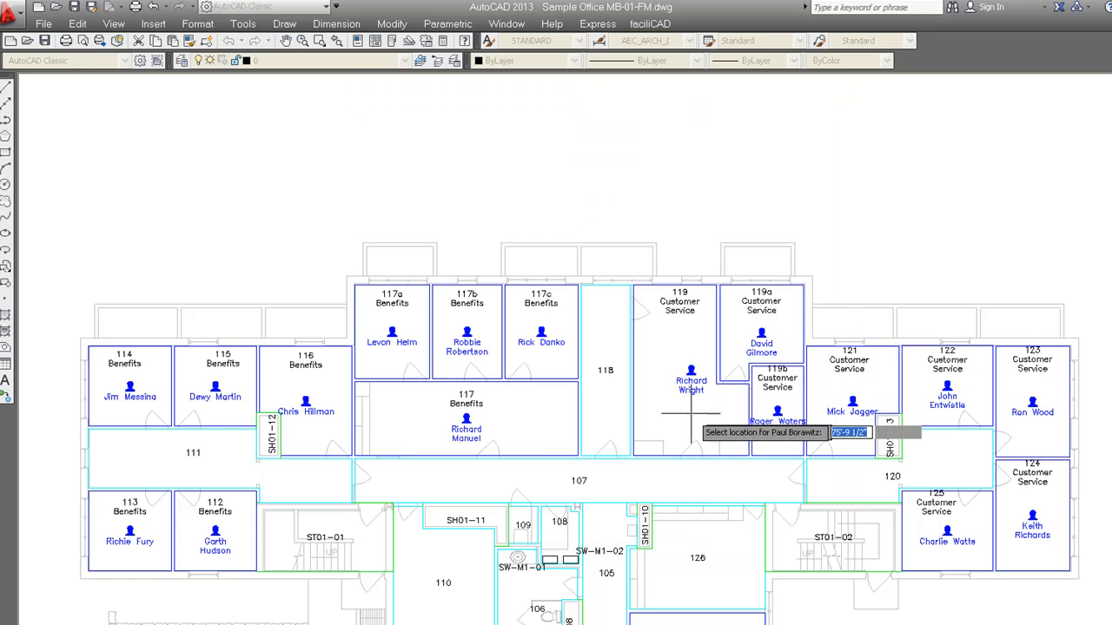
left_click(671, 411)
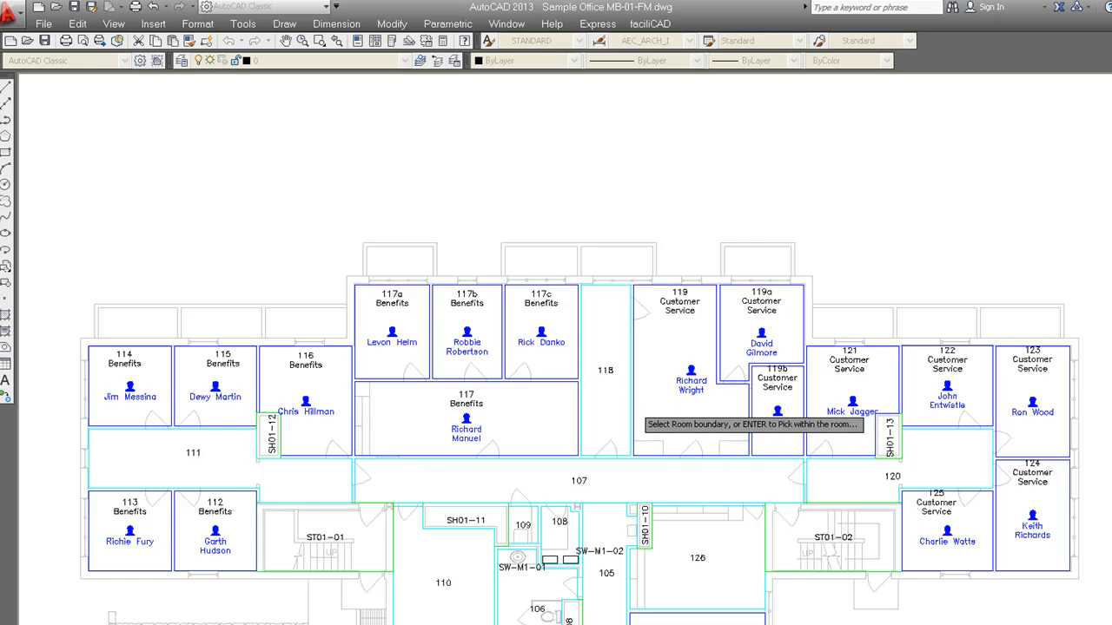
left_click(633, 405)
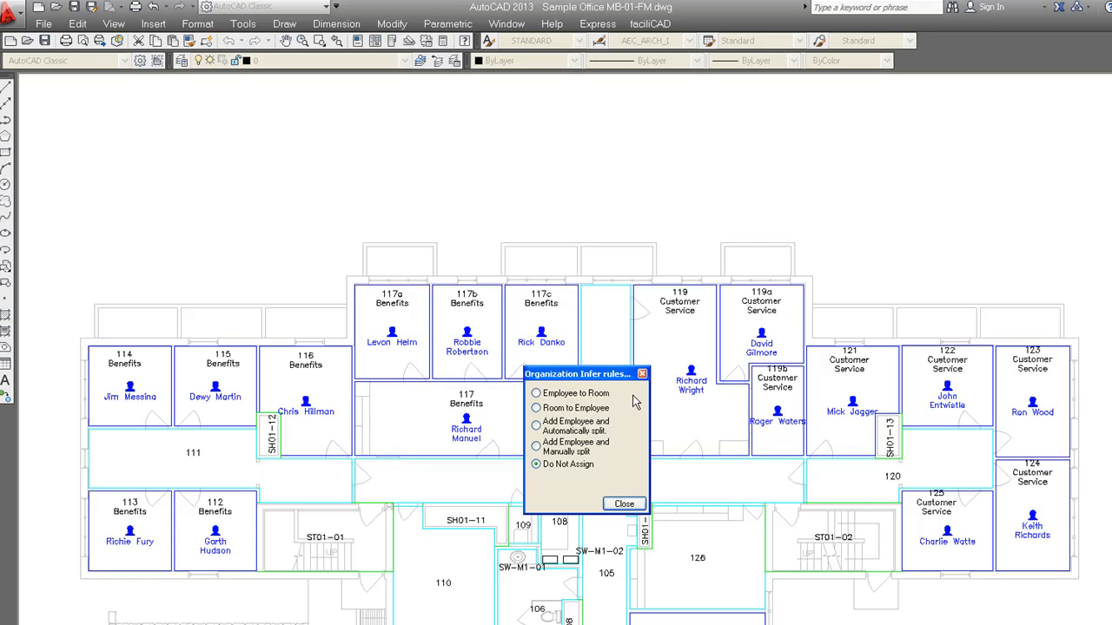
Apply the "Add Employee and Automatically split" organization rule to the placed employee and close the employee record
left_click(536, 425)
left_click(624, 505)
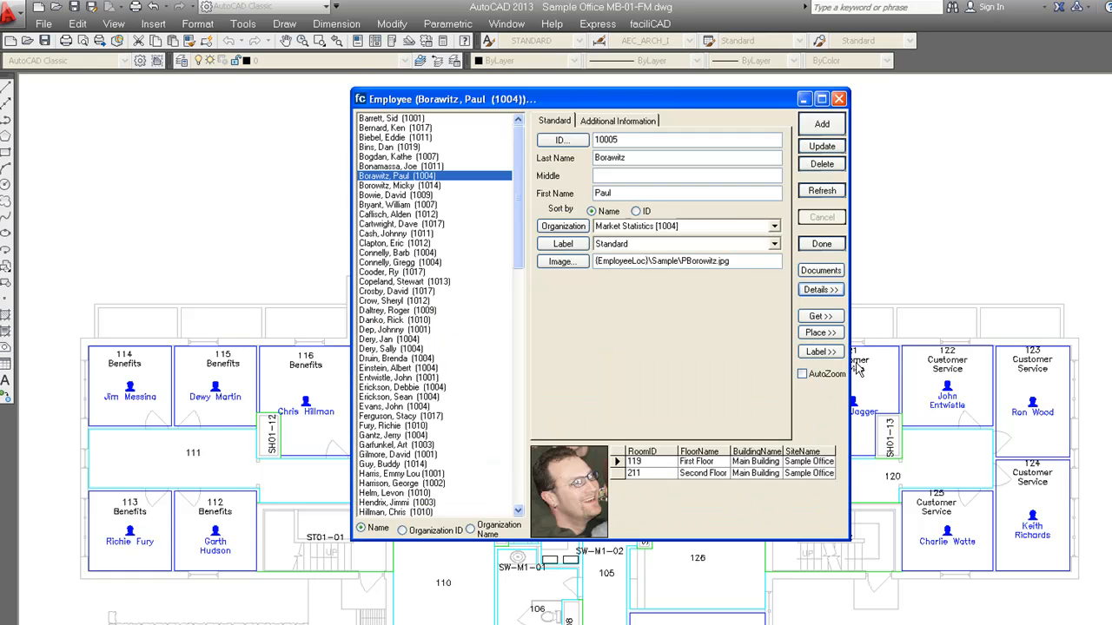
left_click(822, 243)
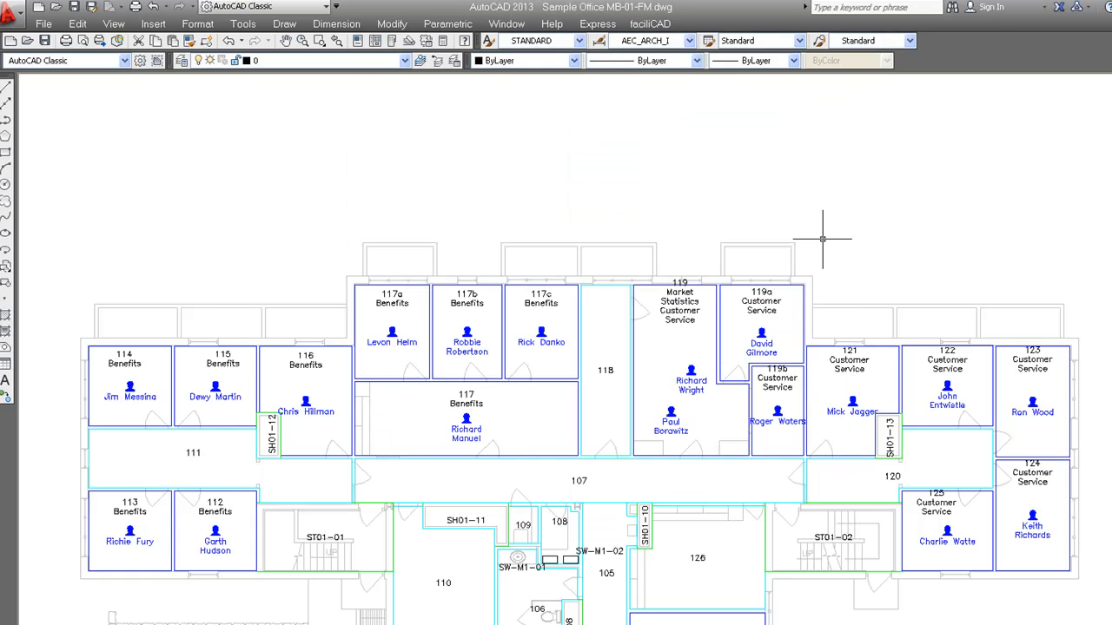
Open the room records and retrieve room 119 by picking its boundary in the floor plan
left_click(649, 25)
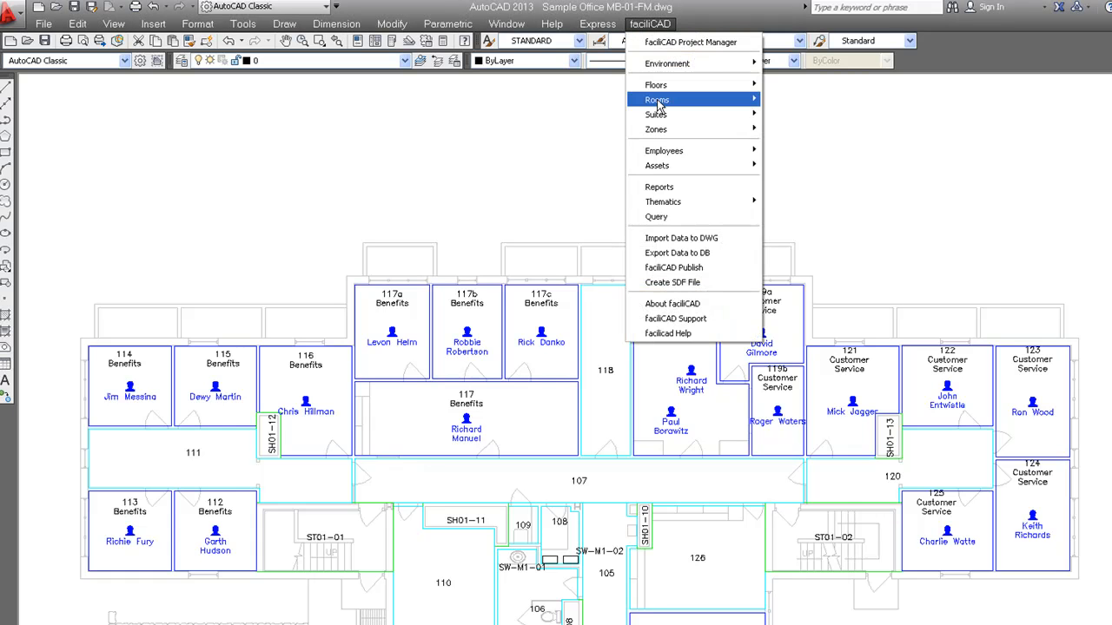
mouse_move(658, 102)
left_click(762, 105)
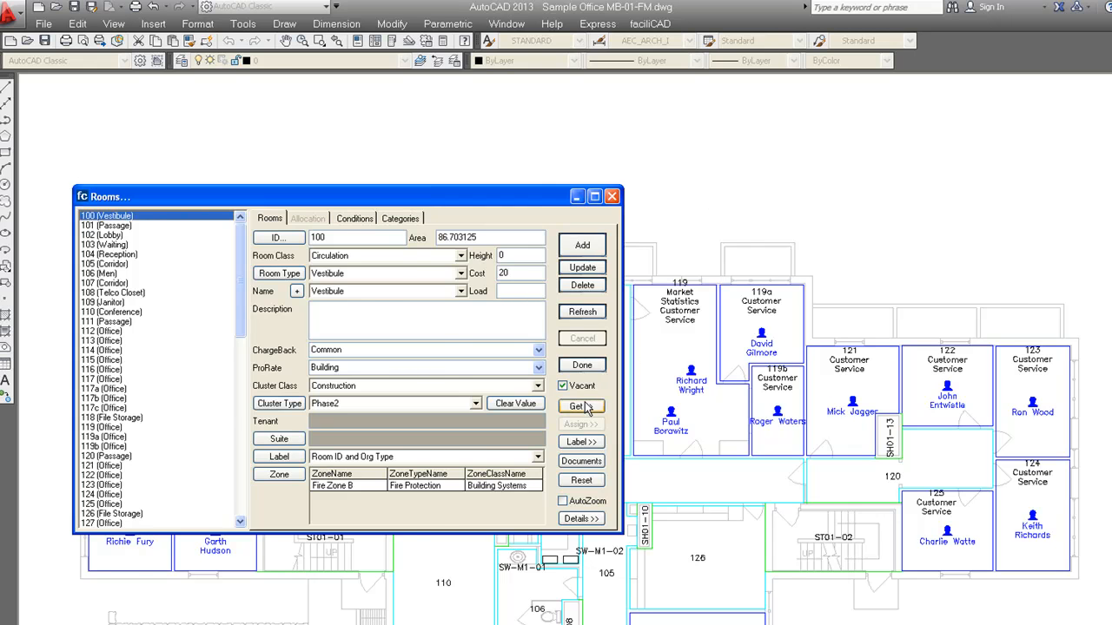
left_click(579, 407)
left_click(634, 309)
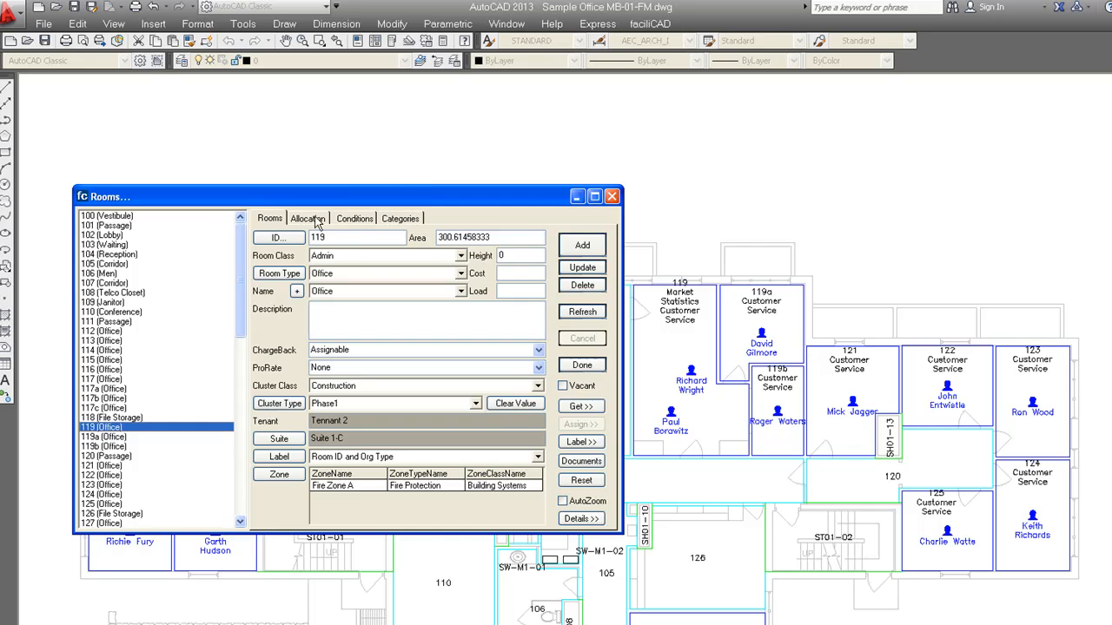
Examine how room 119 is allocated between Customer Service and Market Statistics, and close the room record
left_click(308, 218)
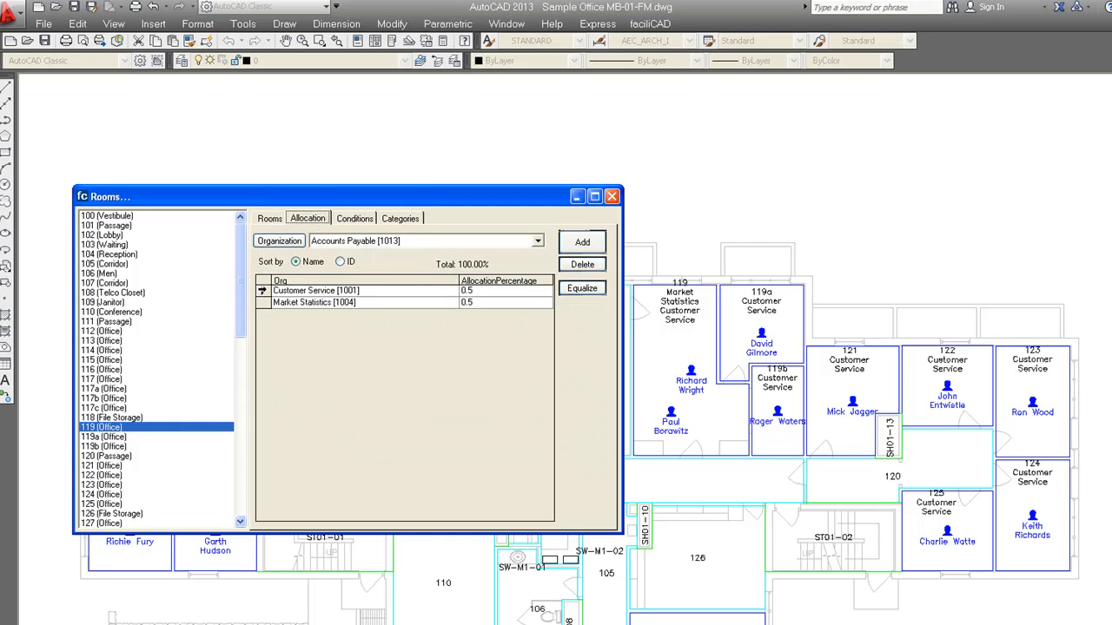
left_click(262, 291)
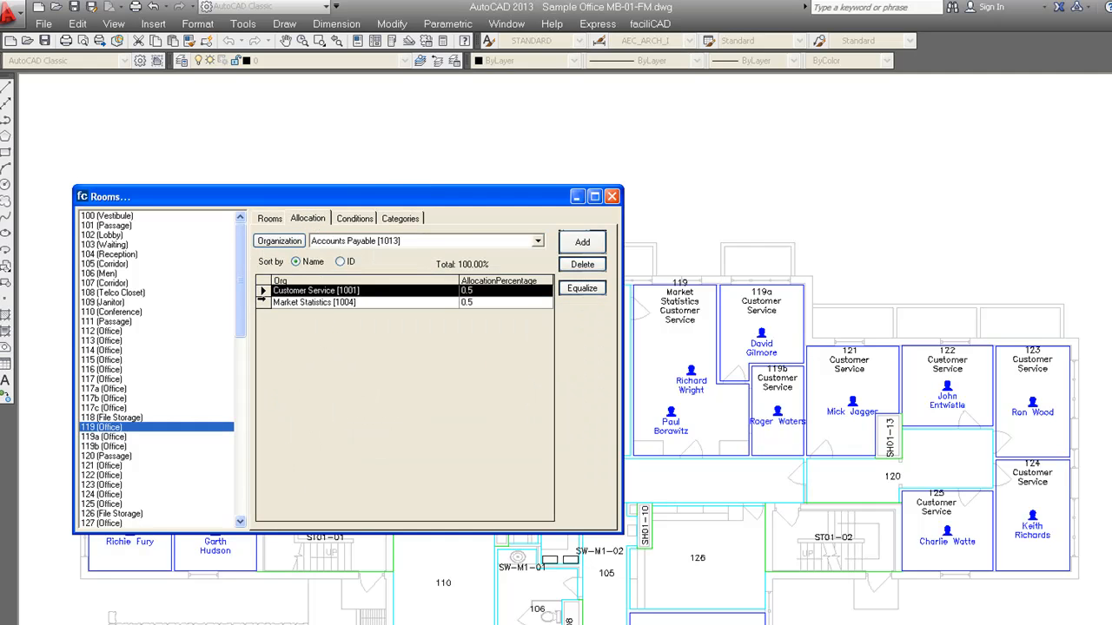
left_click(263, 302)
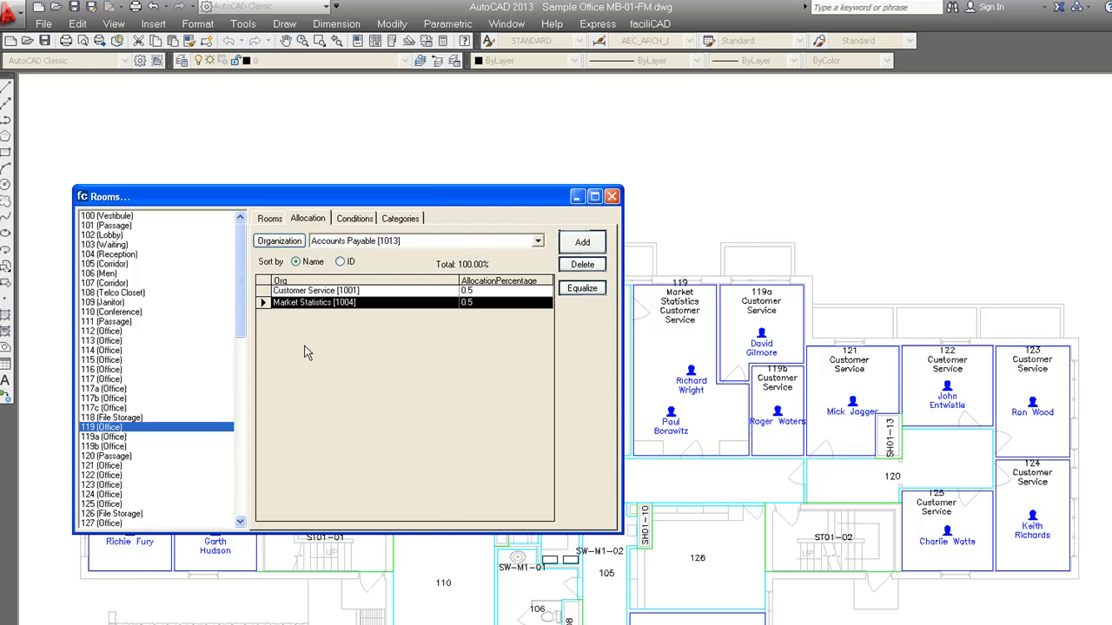
left_click(611, 196)
Move the upper employee in room 119 to the right part of room 117 using the "Add Employee and Automatically split" organization rule
left_click(649, 24)
mouse_move(720, 152)
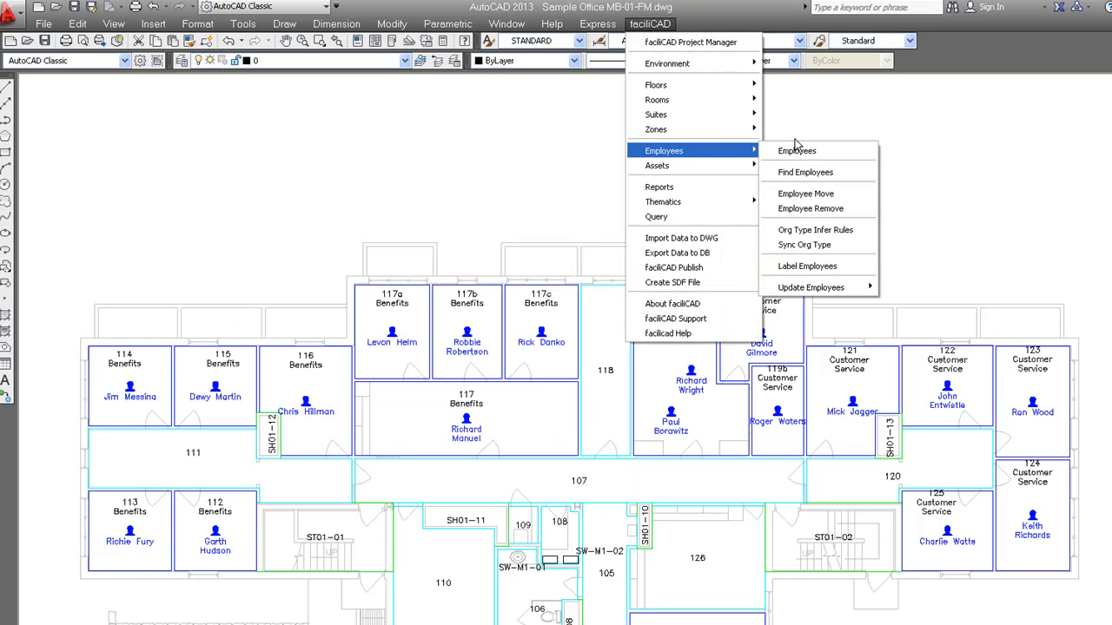
left_click(815, 201)
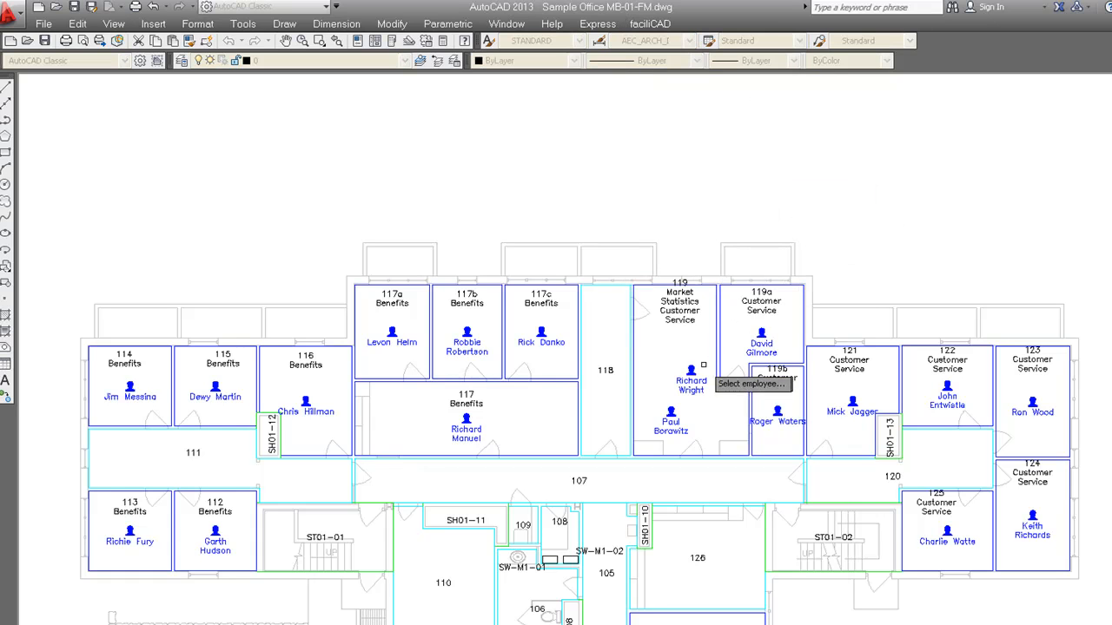
left_click(691, 371)
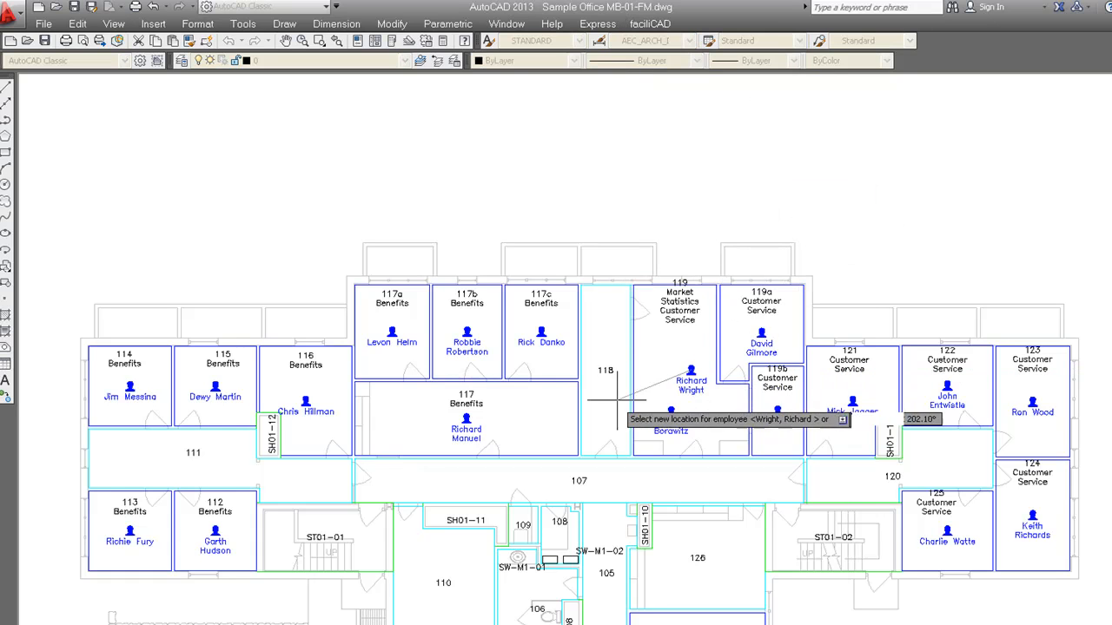
left_click(535, 409)
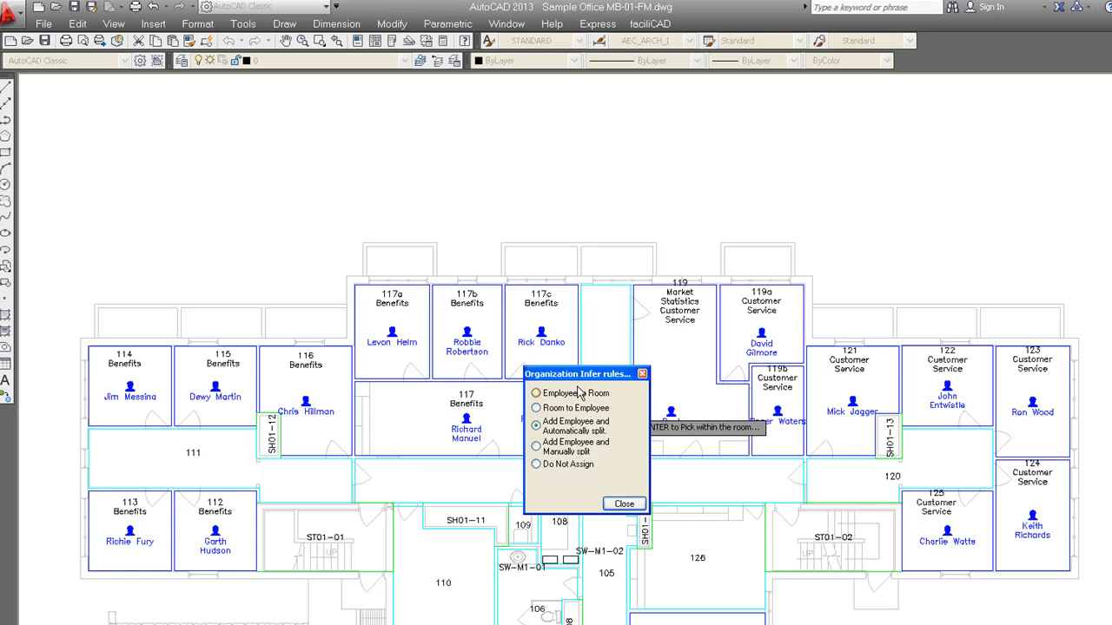
left_click(622, 504)
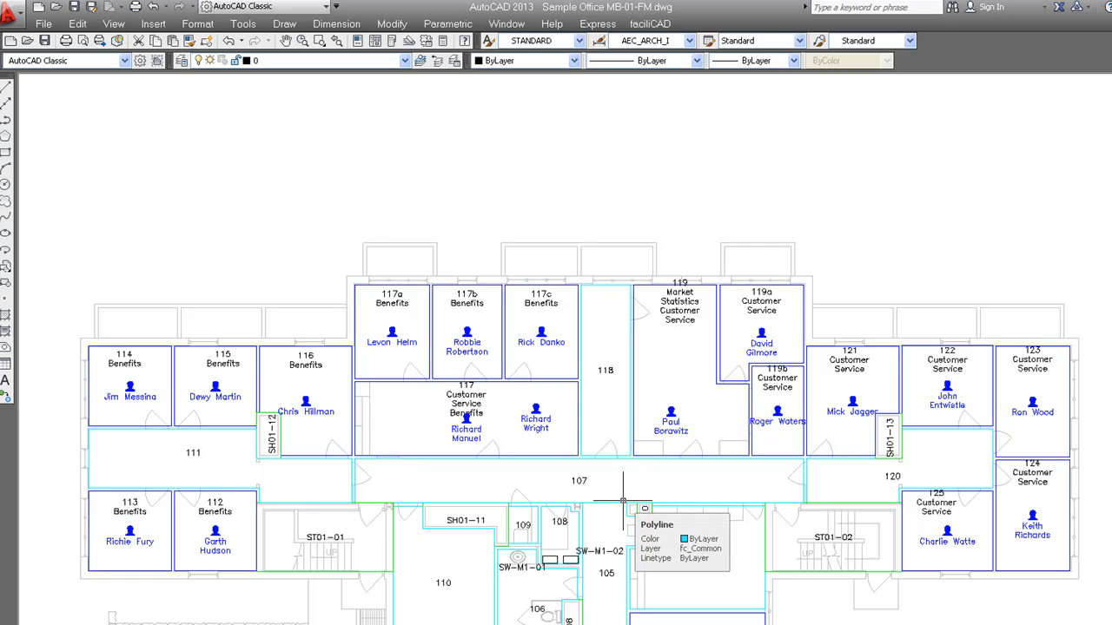
Remove the right-hand employee in room 117 from the floor plan with Employee Remove
left_click(649, 23)
mouse_move(658, 102)
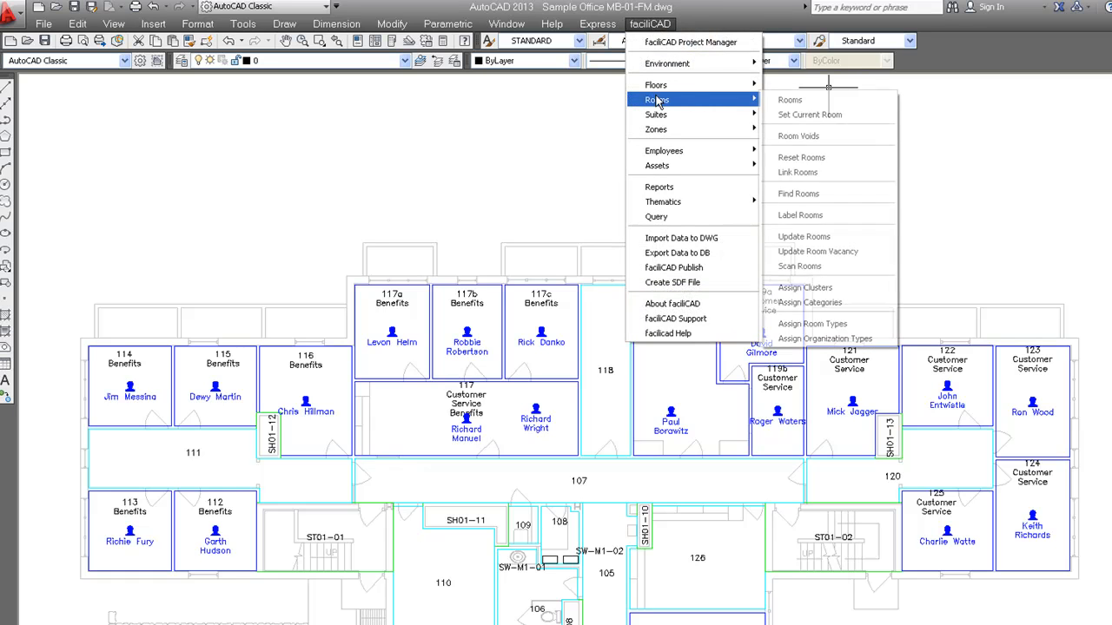
mouse_move(692, 153)
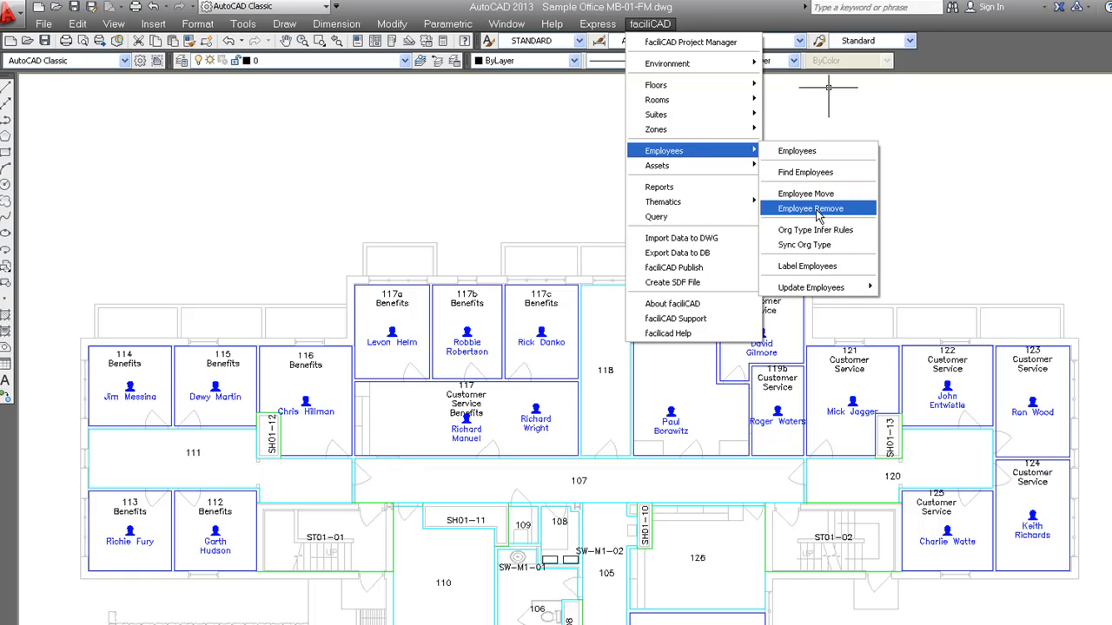
left_click(816, 211)
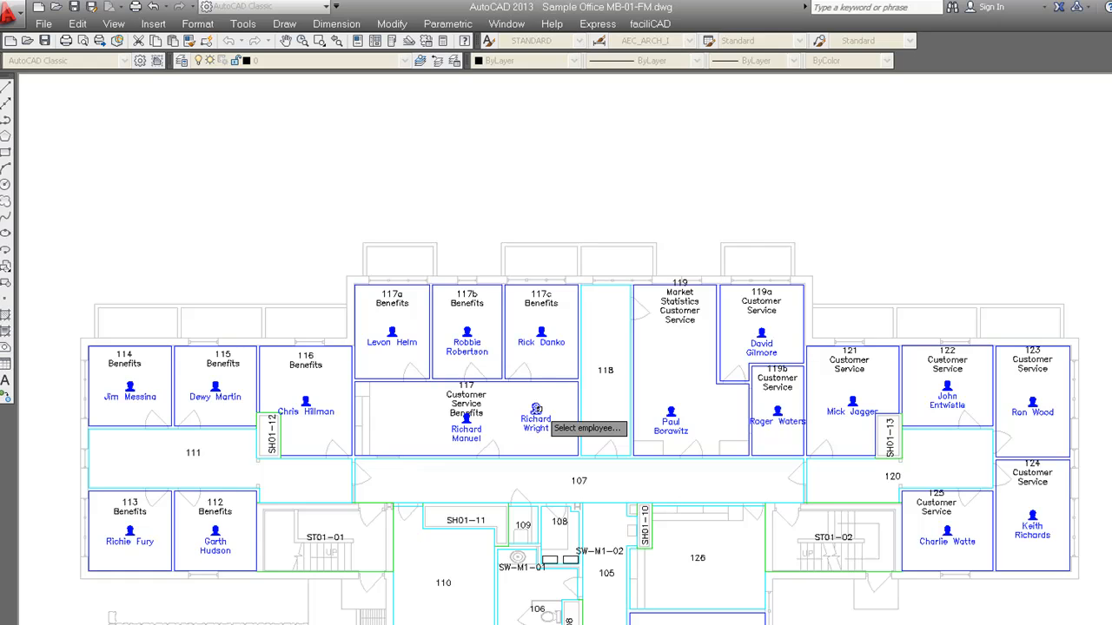
left_click(535, 410)
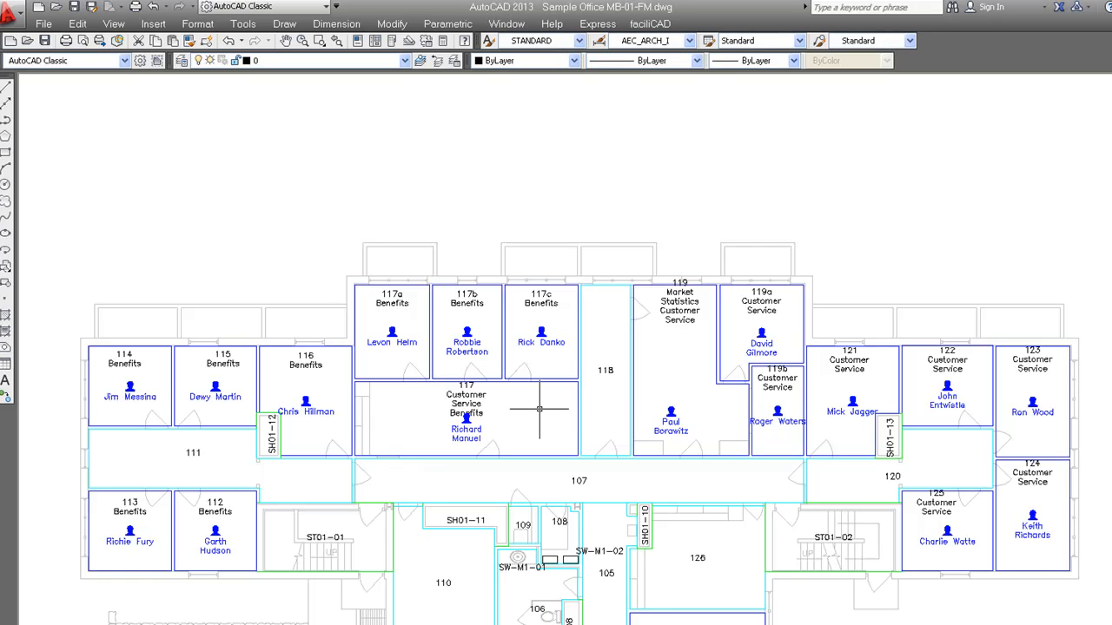